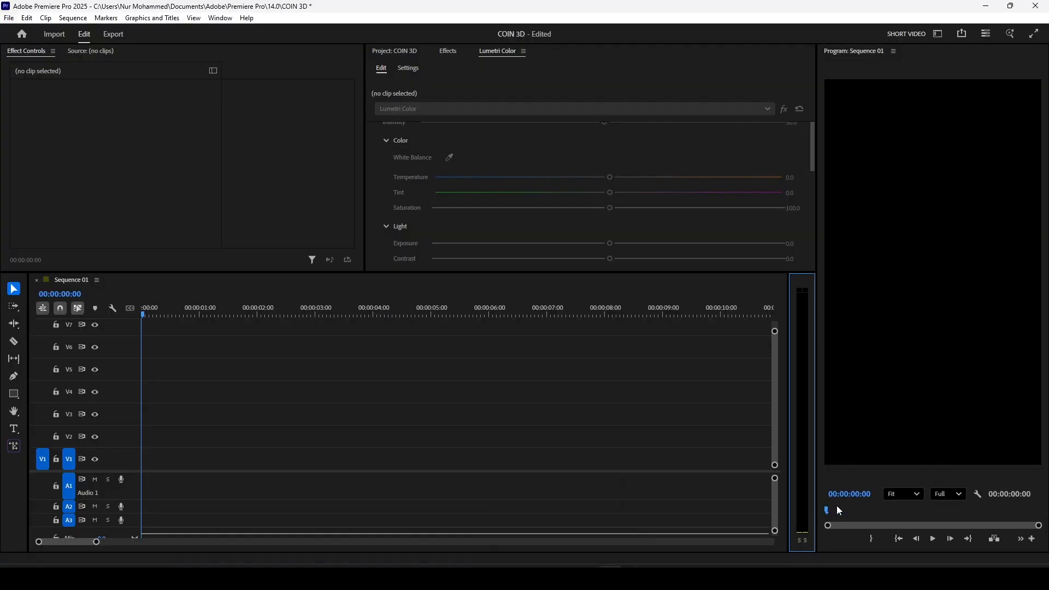
Step: Switch to the Chrome browser and search Google Images for "coin" in a new tab
left_click(671, 487)
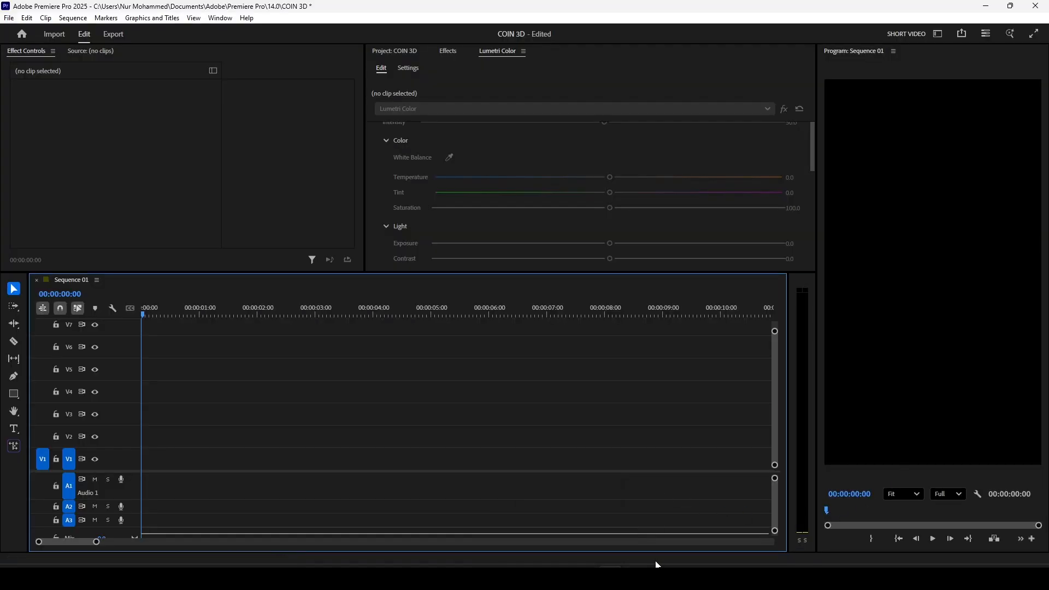
left_click(562, 578)
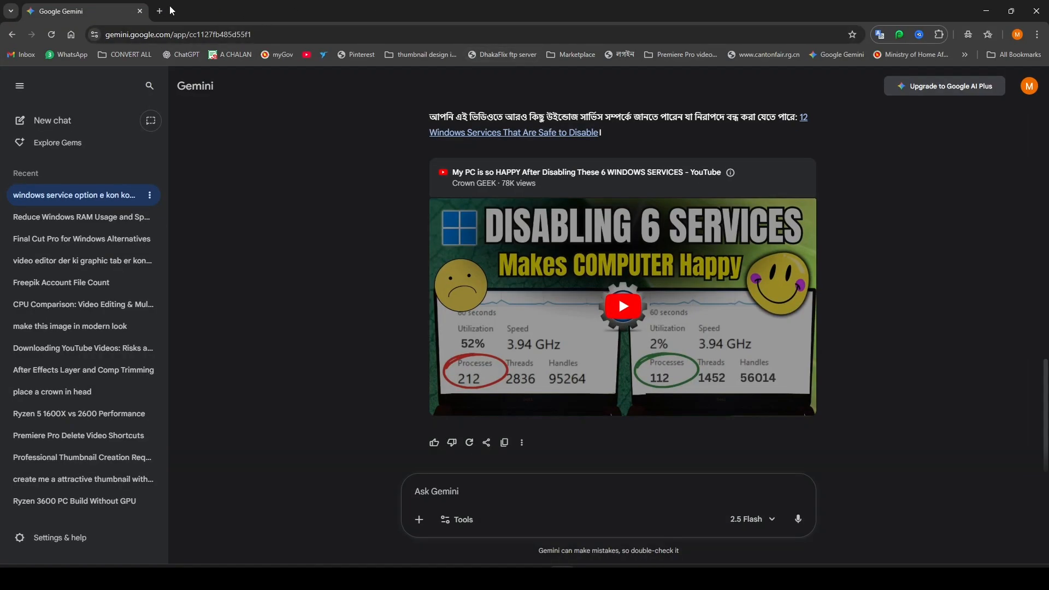
left_click(164, 11)
type("coin")
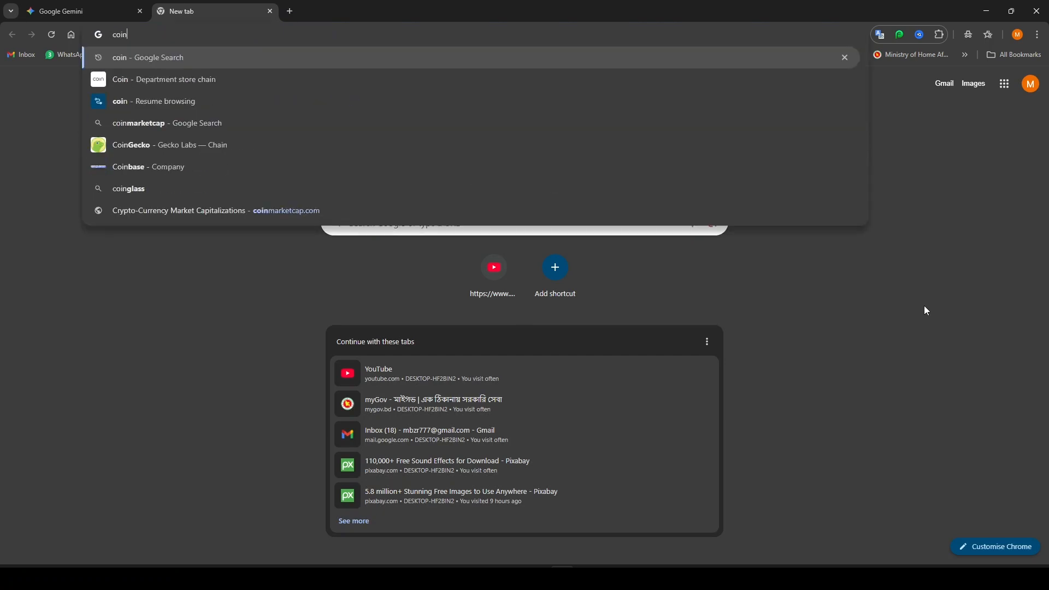
key("Return")
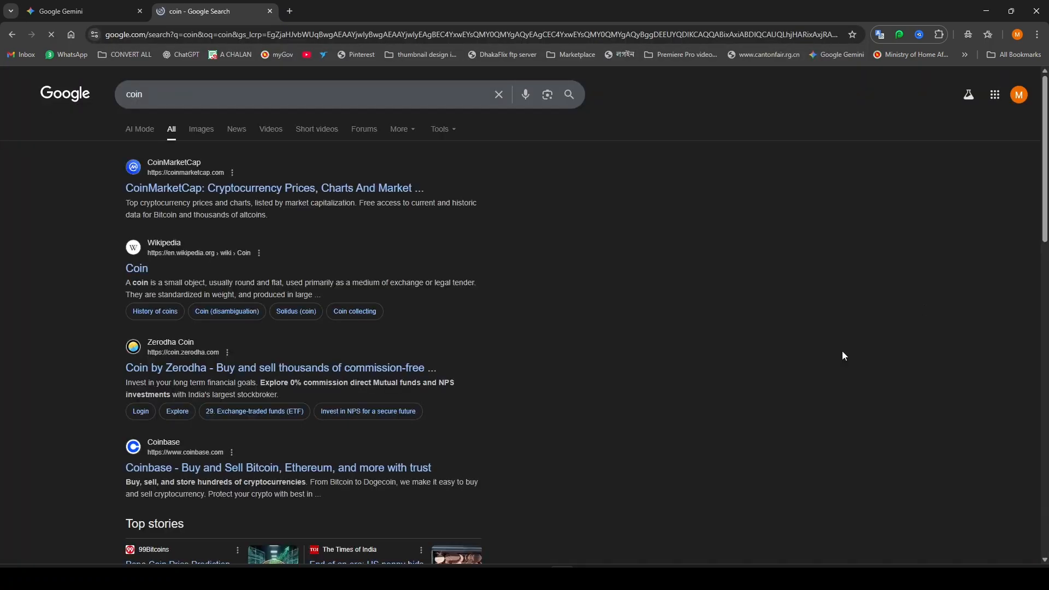
left_click(201, 129)
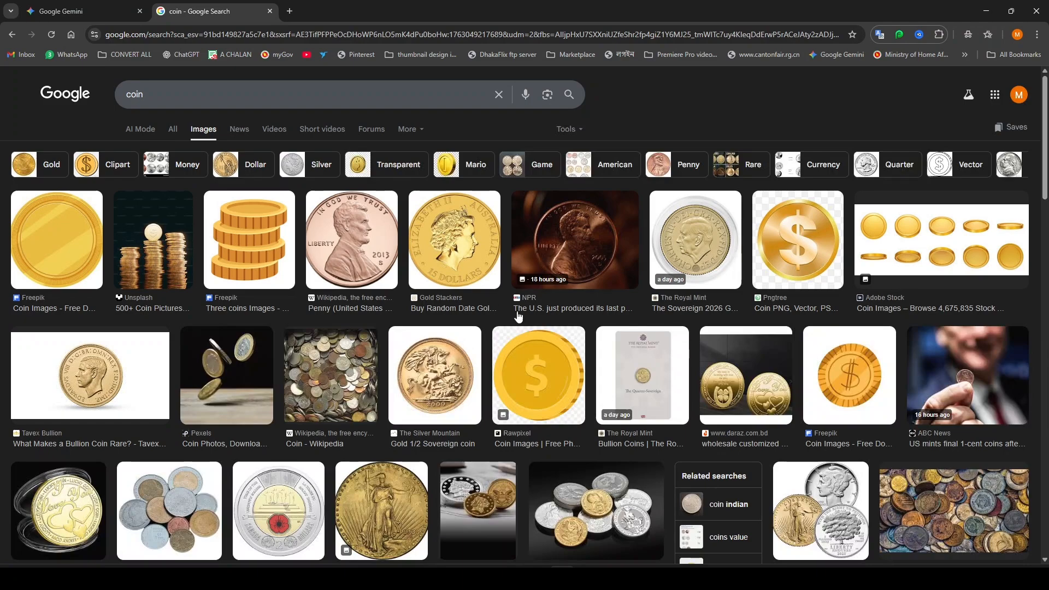
scroll(264, 109, "down", 8)
Step: Refine the image search to "coin png" and open the gold coin's download page on toppng.com
left_click(255, 87)
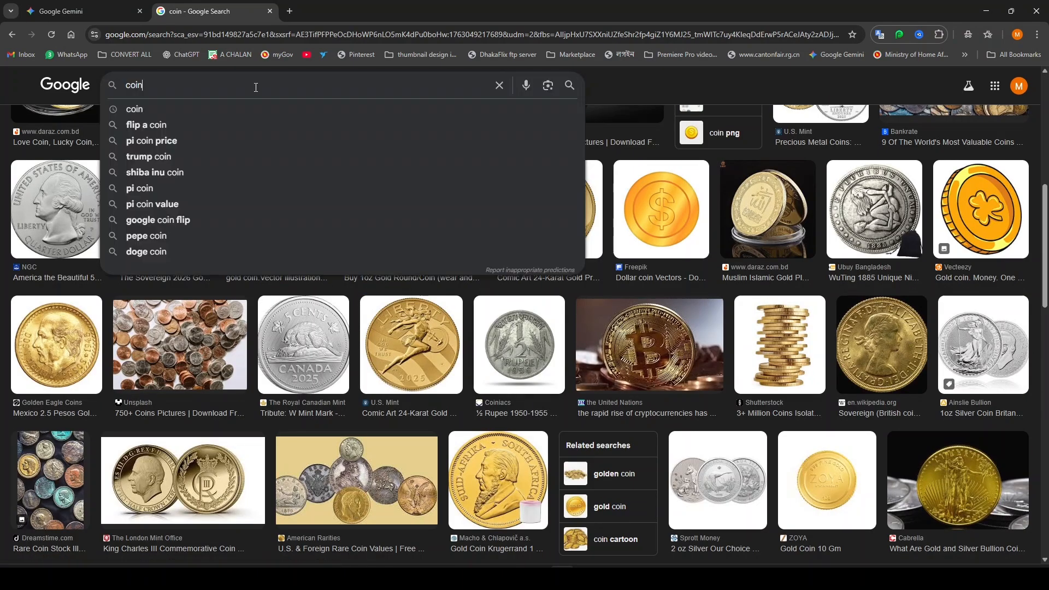
type("png")
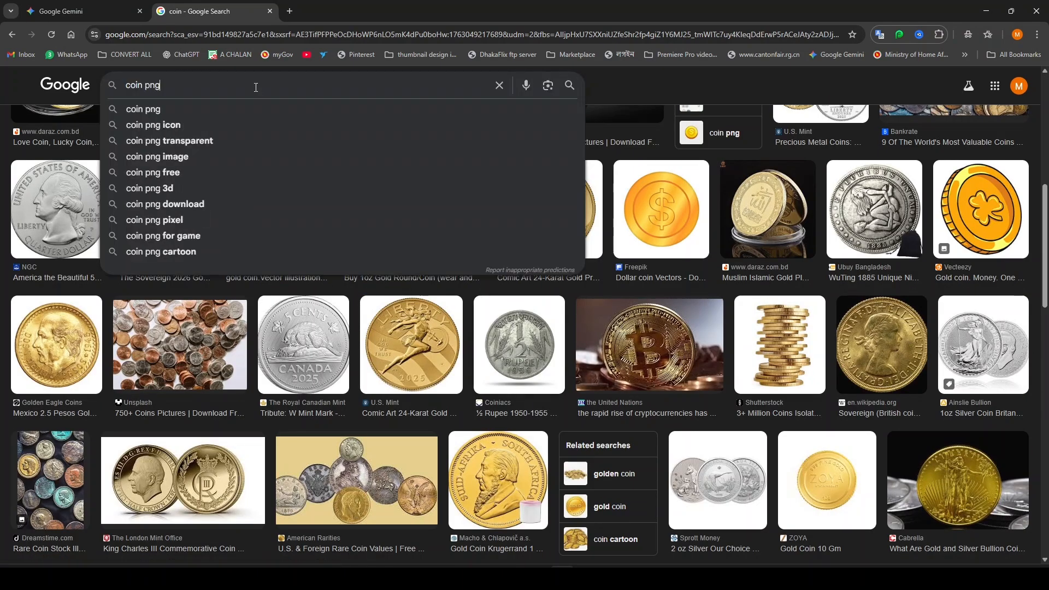
key("Return")
left_click(546, 240)
left_click(826, 384)
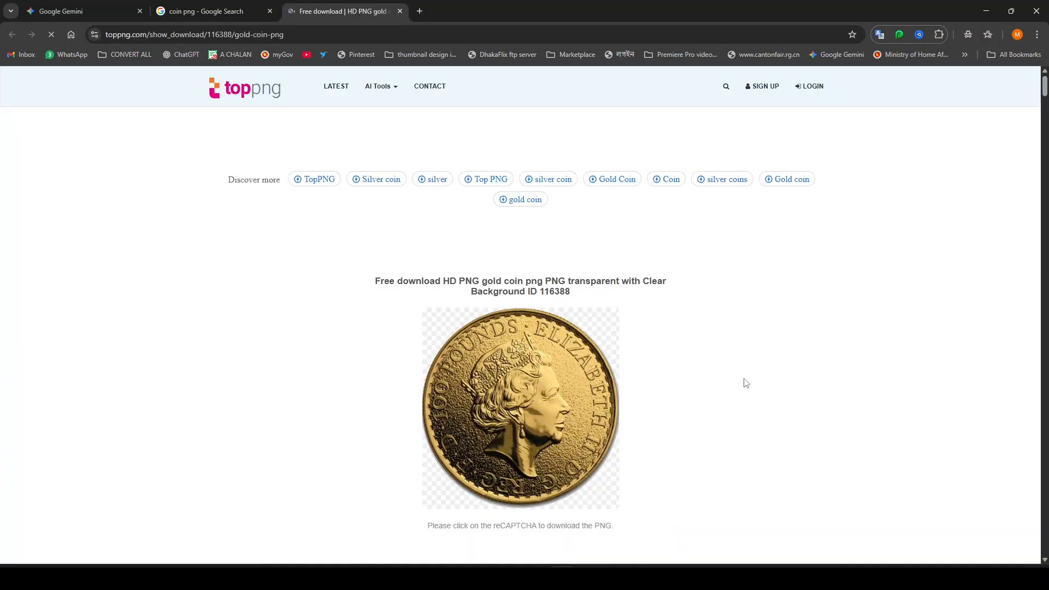
Step: Pass the reCAPTCHA check to download the gold coin PNG, and open the recent download history
scroll(745, 382, "down", 5)
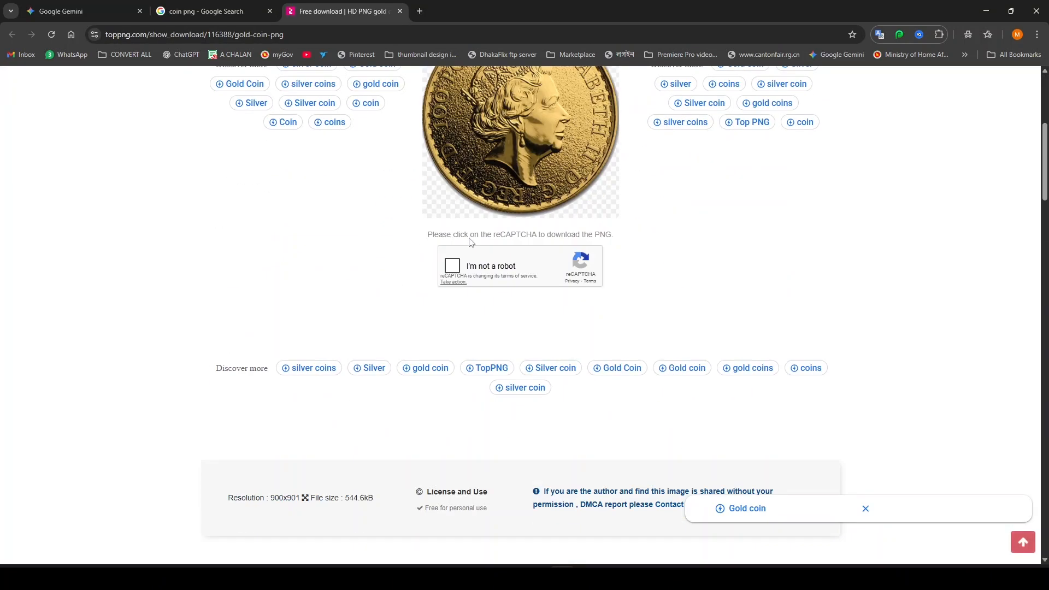
left_click(451, 267)
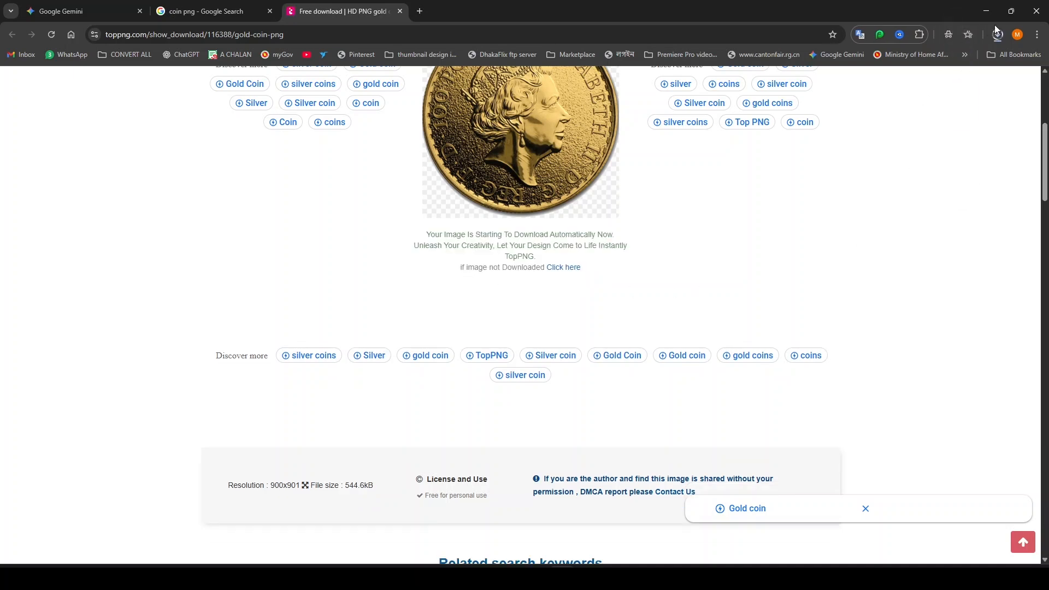
left_click(997, 35)
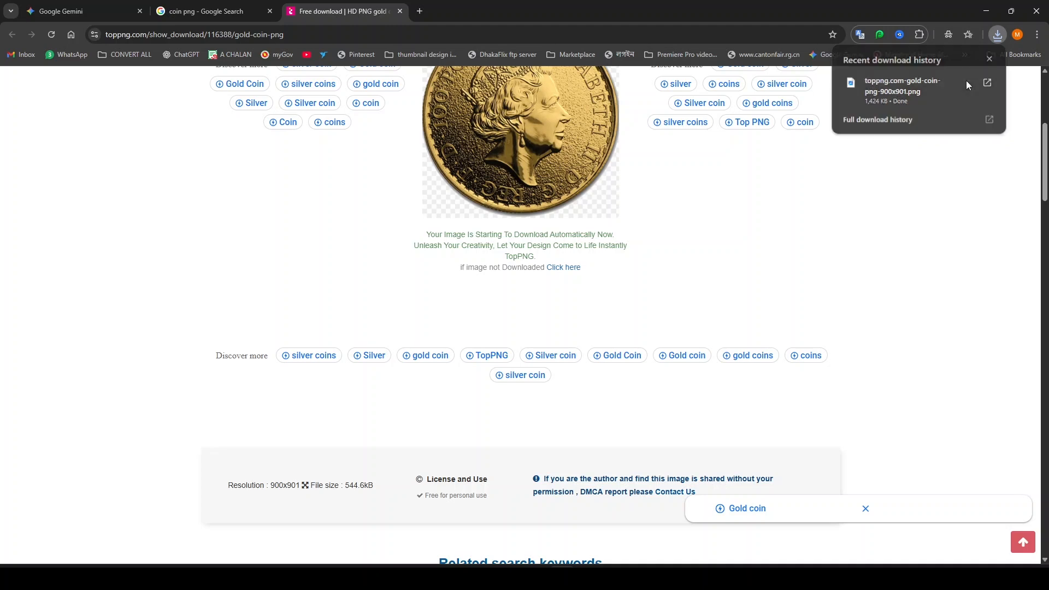
Step: Bring the downloaded gold coin PNG from its folder into Premiere Pro at the start of track V1
left_click(987, 83)
left_click_drag(128, 129, 168, 463)
left_click(214, 463)
left_click(394, 50)
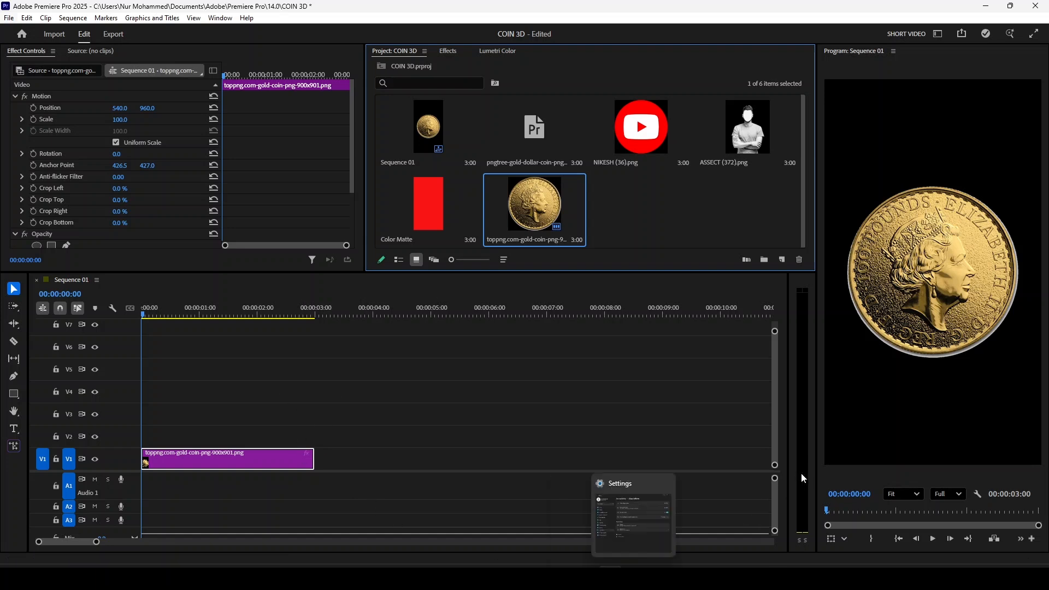
Step: Move the gold coin clip from track V1 up to track V3, keeping it at the sequence start
left_click_drag(239, 470, 239, 448)
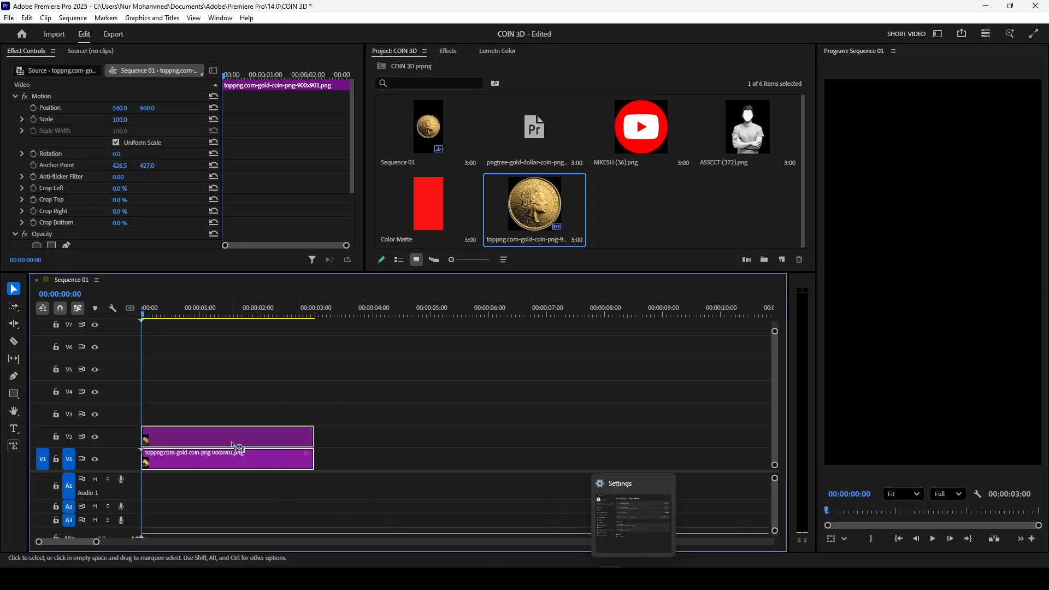
left_click(312, 452)
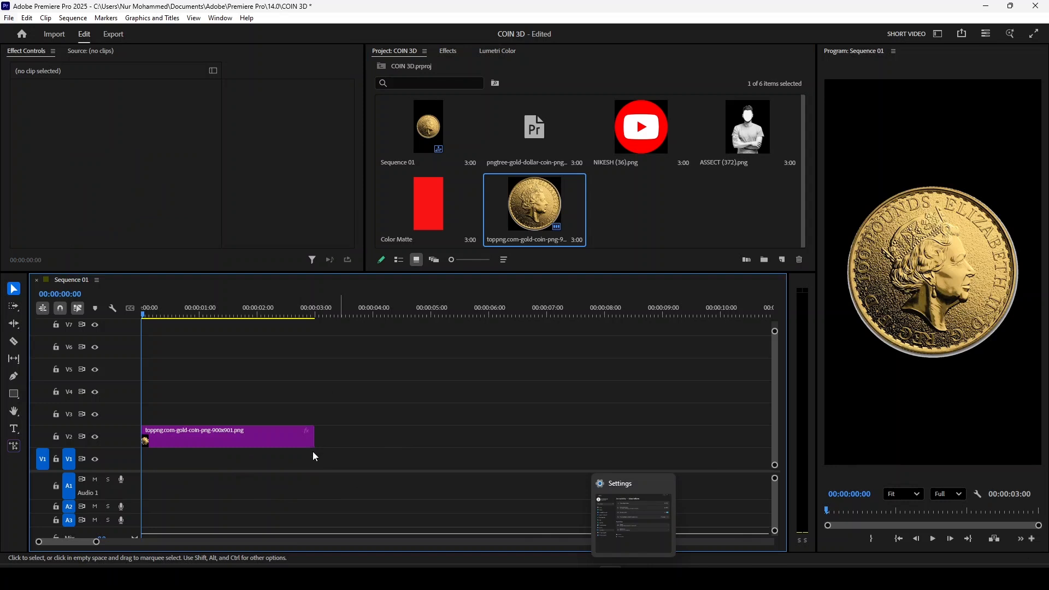
left_click(223, 435)
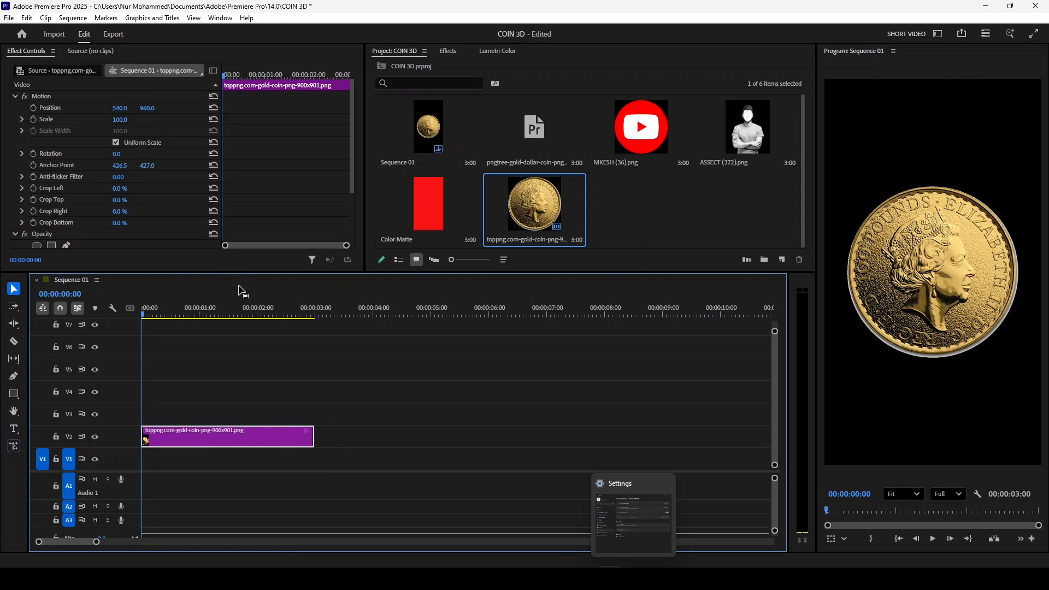
left_click_drag(265, 430, 264, 407)
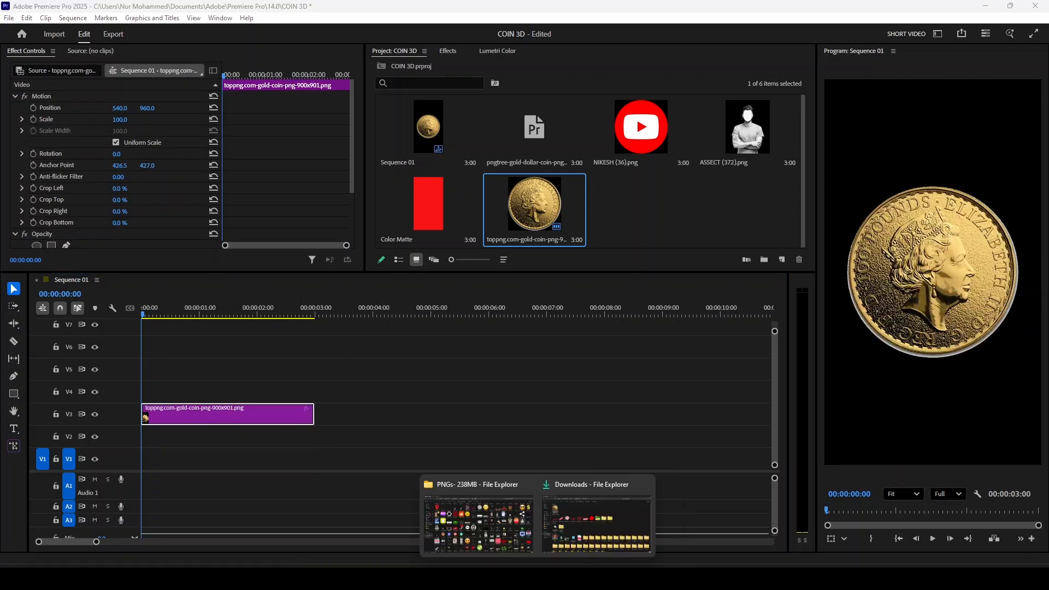
Step: Place whoosh-cinematic-376875 from the Music folder in Downloads on track A1 at the start of the sequence
left_click(489, 514)
left_click(55, 100)
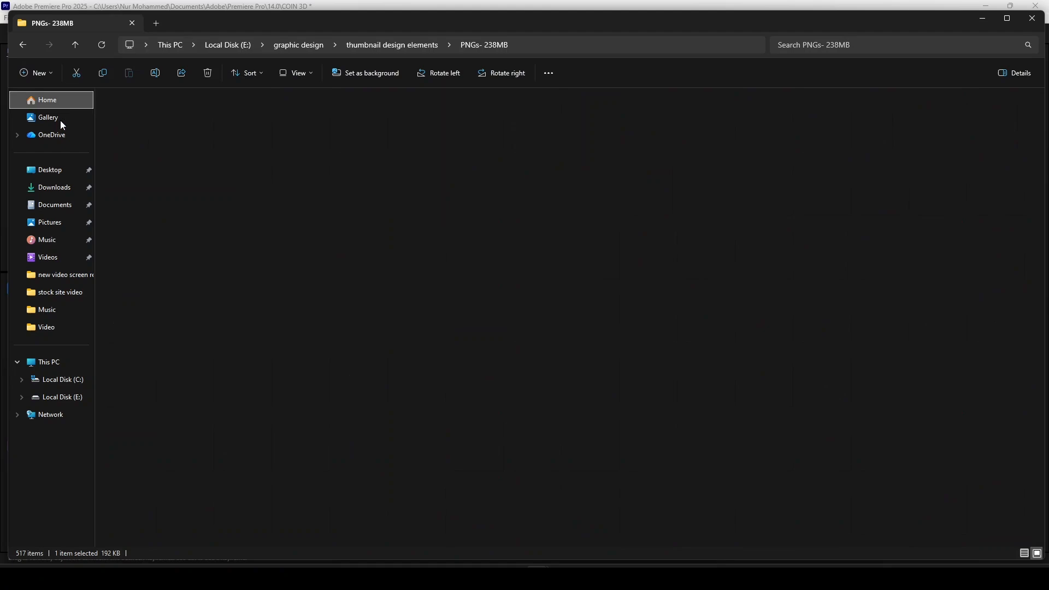
left_click(64, 188)
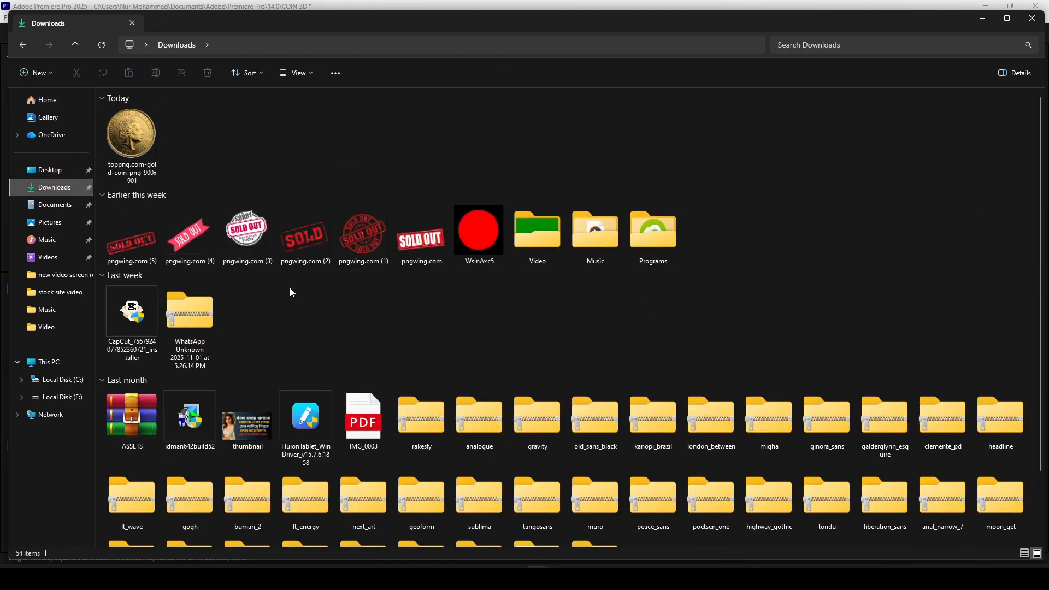
double_click(596, 229)
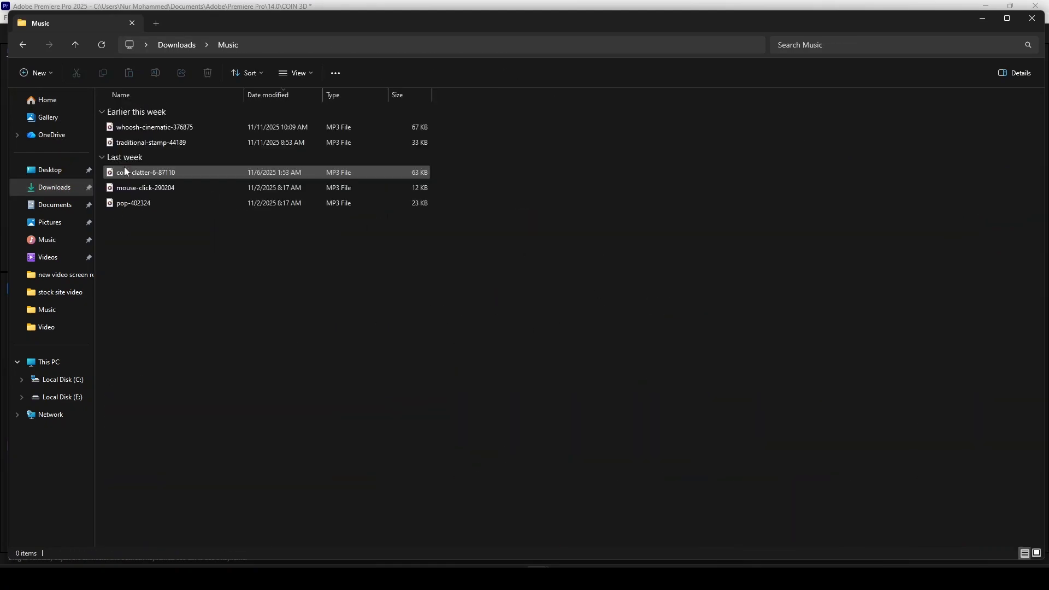
left_click_drag(151, 127, 492, 487)
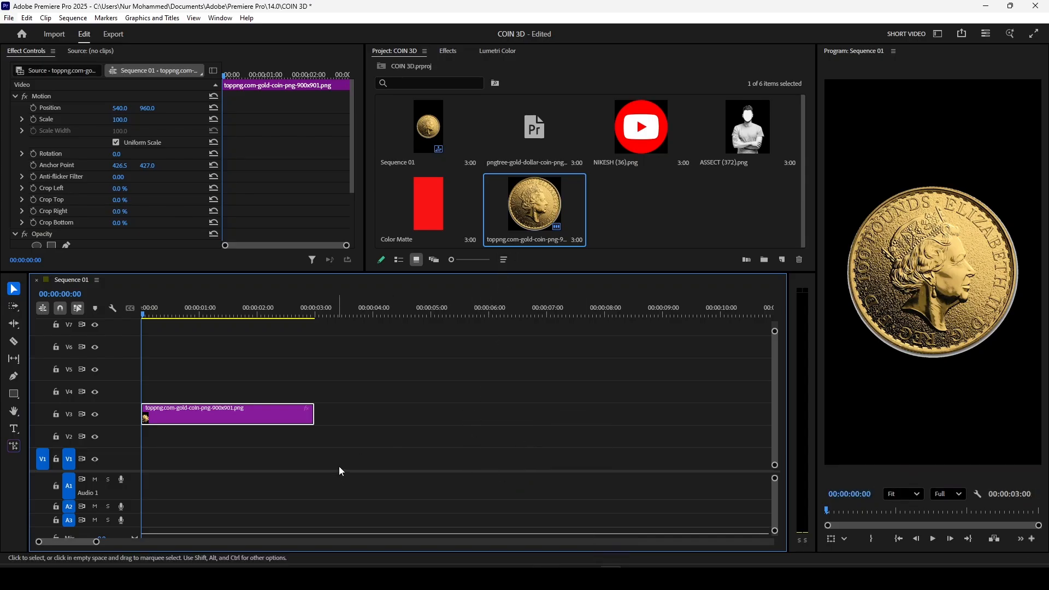
left_click(538, 579)
left_click_drag(160, 131, 146, 491)
Step: Preview the whoosh sound and extend the end of its audio clip slightly on track A1
key("space")
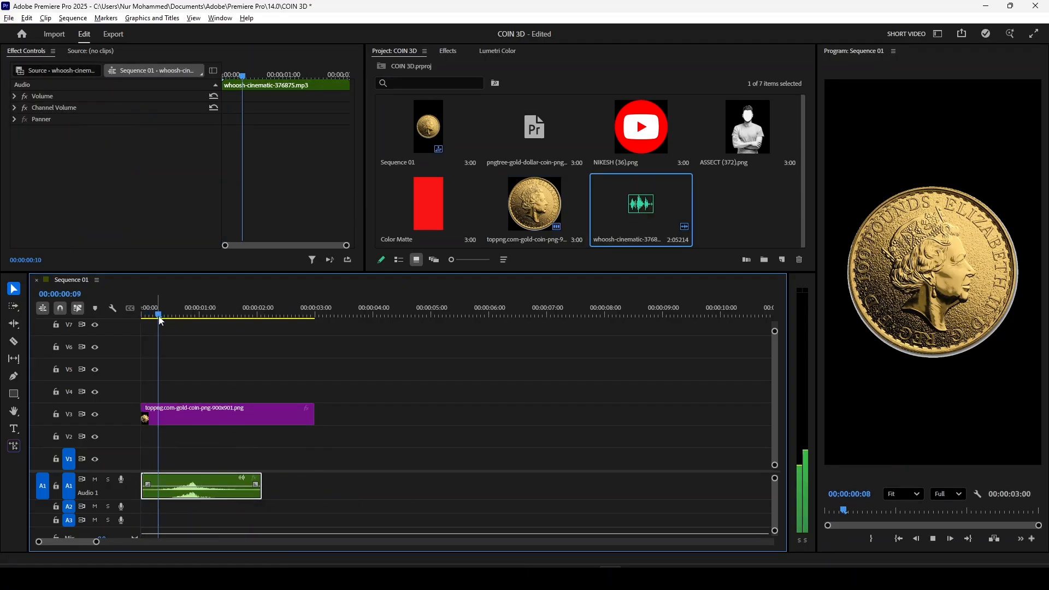
key("space")
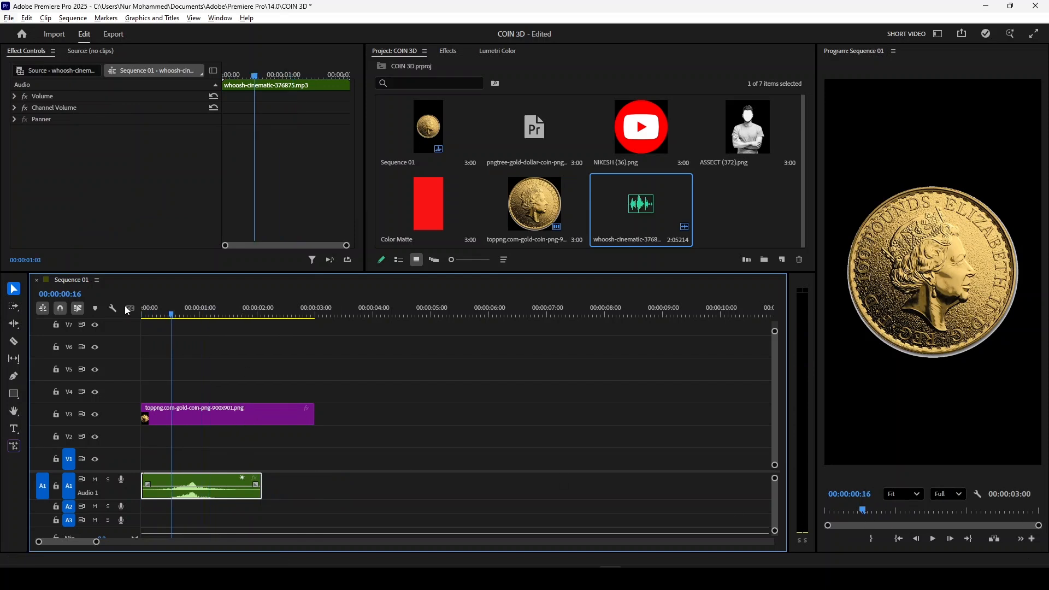
key("Right")
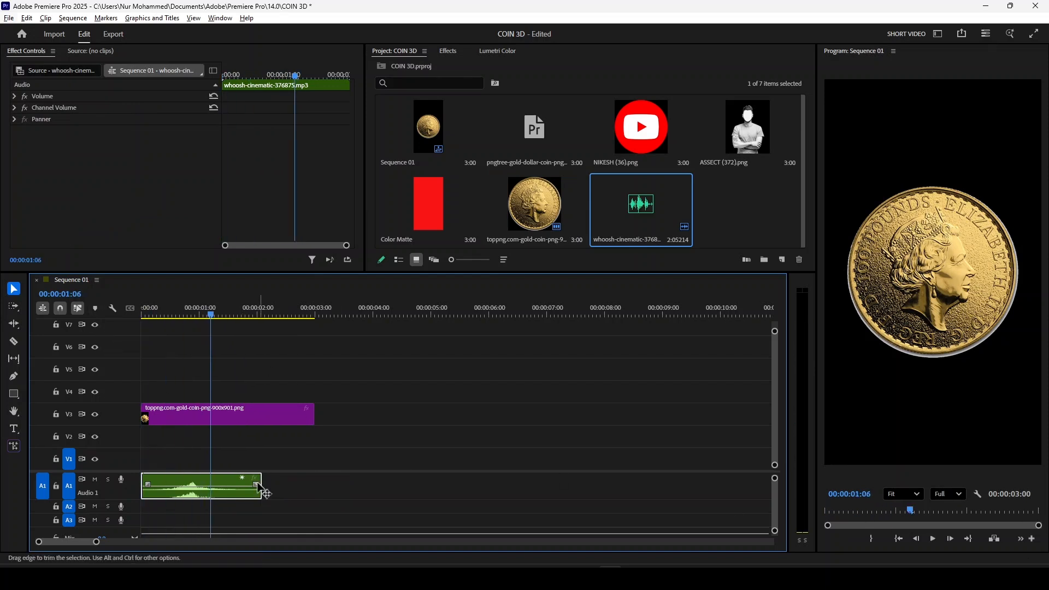
left_click_drag(261, 481, 264, 482)
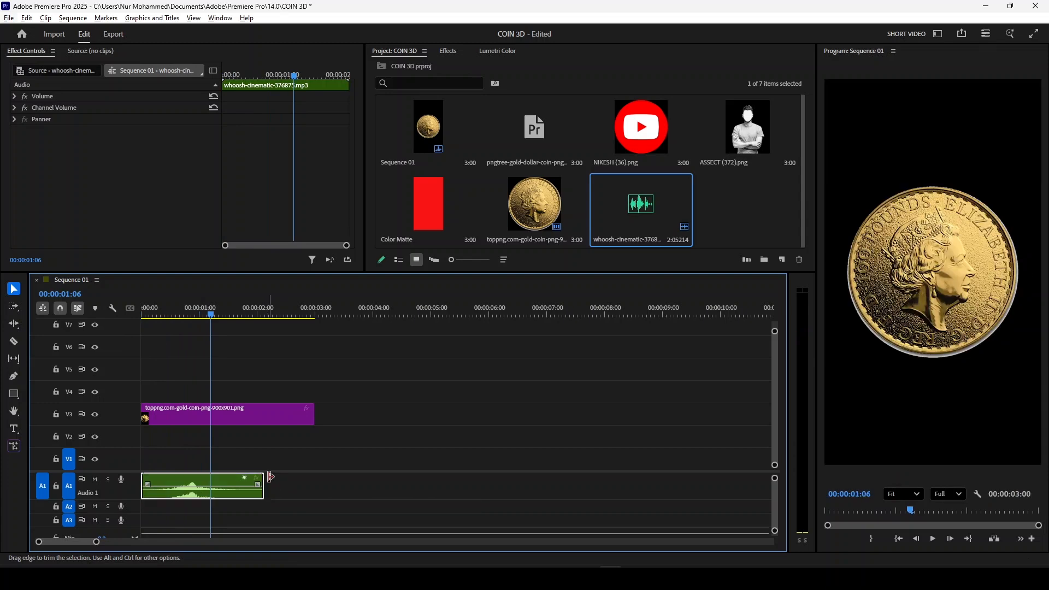
Step: Switch to OBS and unmute Desktop Audio in the audio mixer
left_click(640, 563)
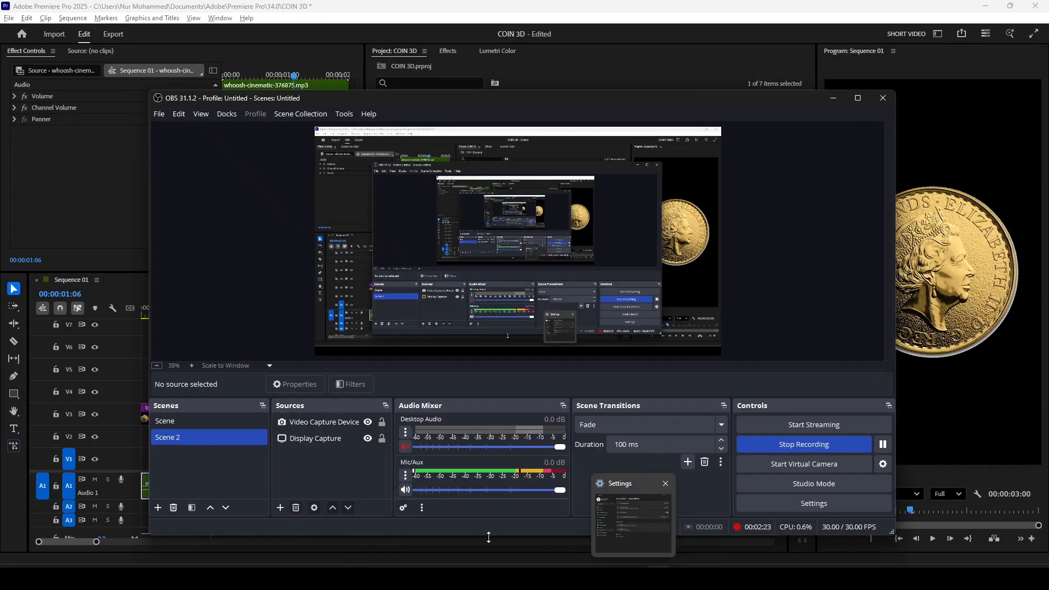
left_click(405, 447)
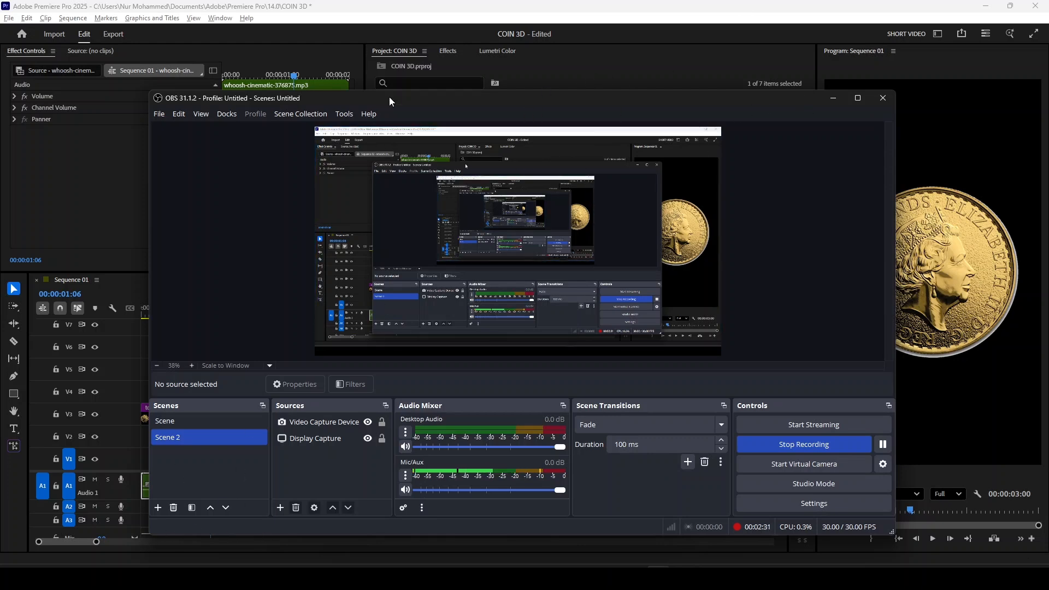
left_click_drag(389, 97, 557, 96)
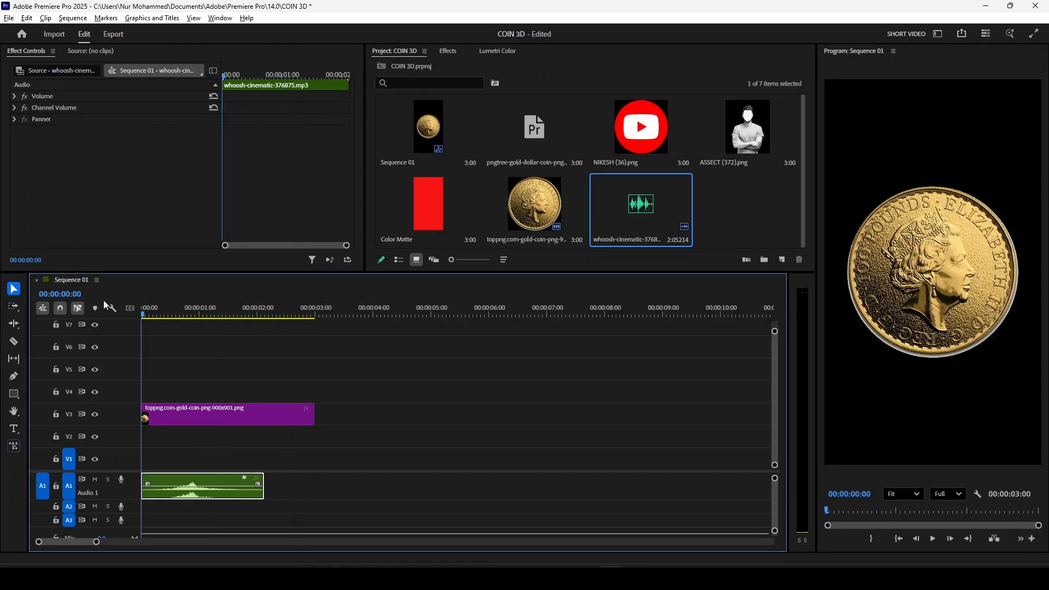
Step: Return to Premiere Pro and play the sequence from the start to check the whoosh sound's timing
key("space")
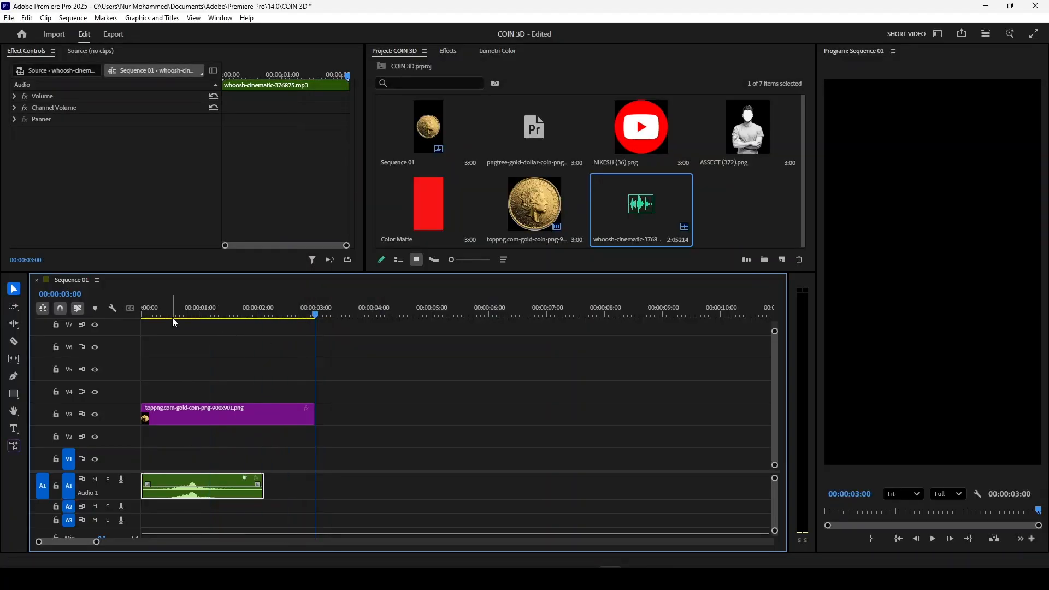
left_click(564, 491)
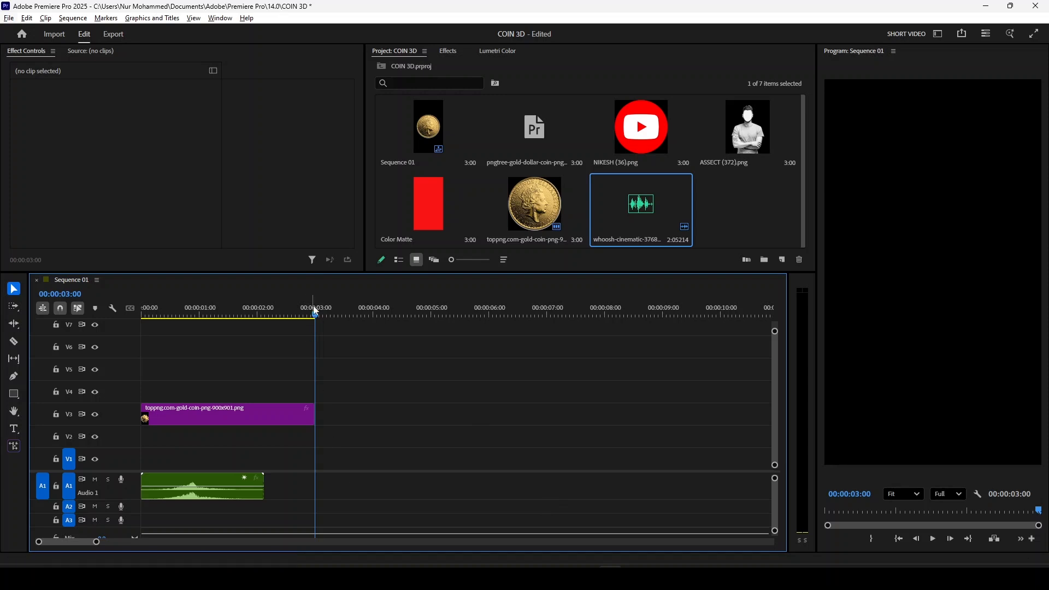
left_click_drag(315, 314, 143, 312)
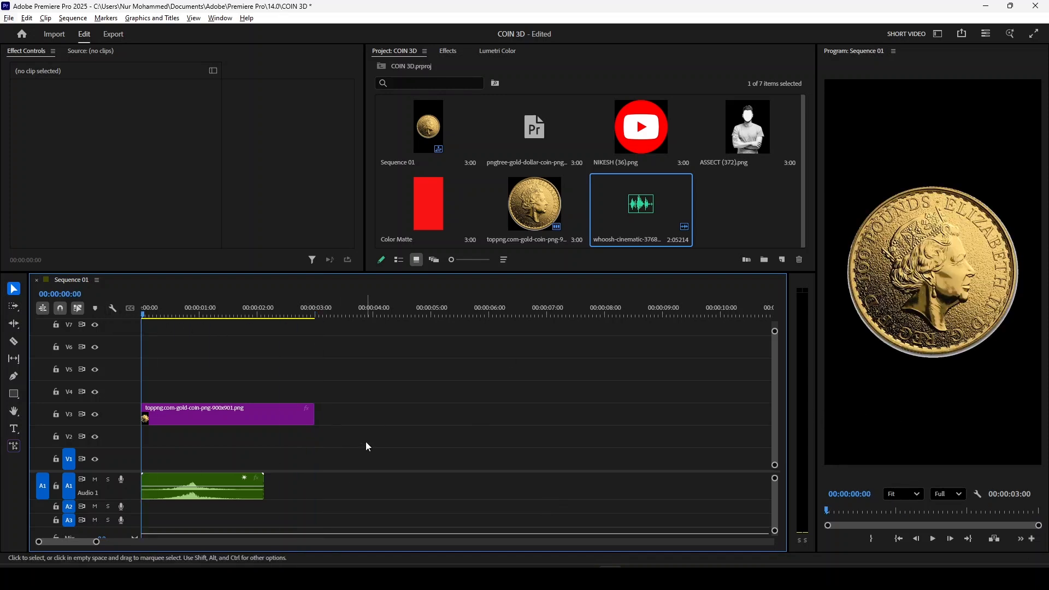
key("space")
key("space")
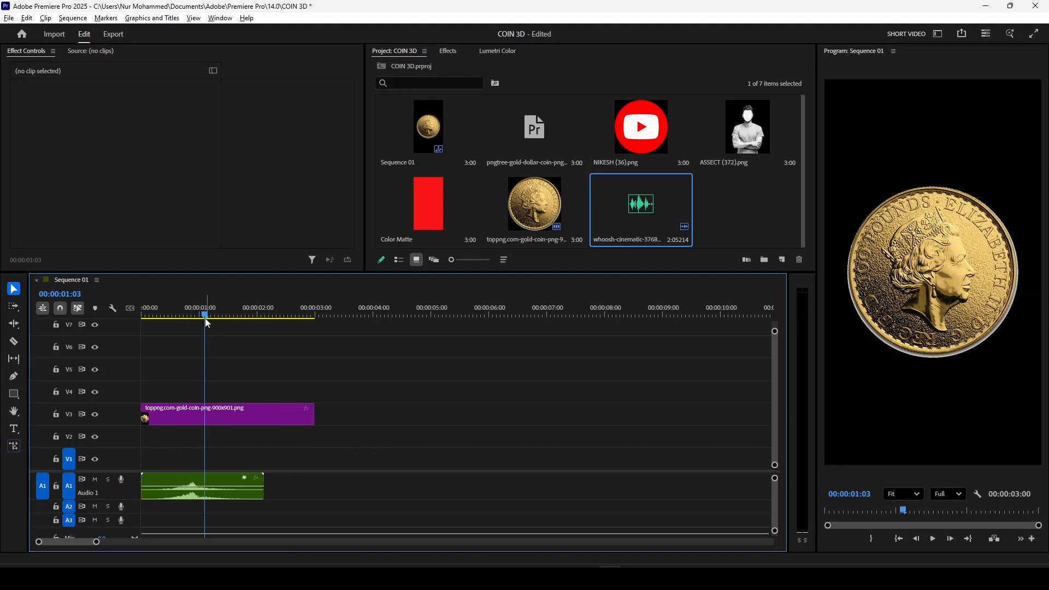
Step: Add a Position keyframe to the gold coin clip at 00:00:00:05, and move the playhead to 00:00:01:00
left_click_drag(206, 320, 142, 317)
key("shift+Right")
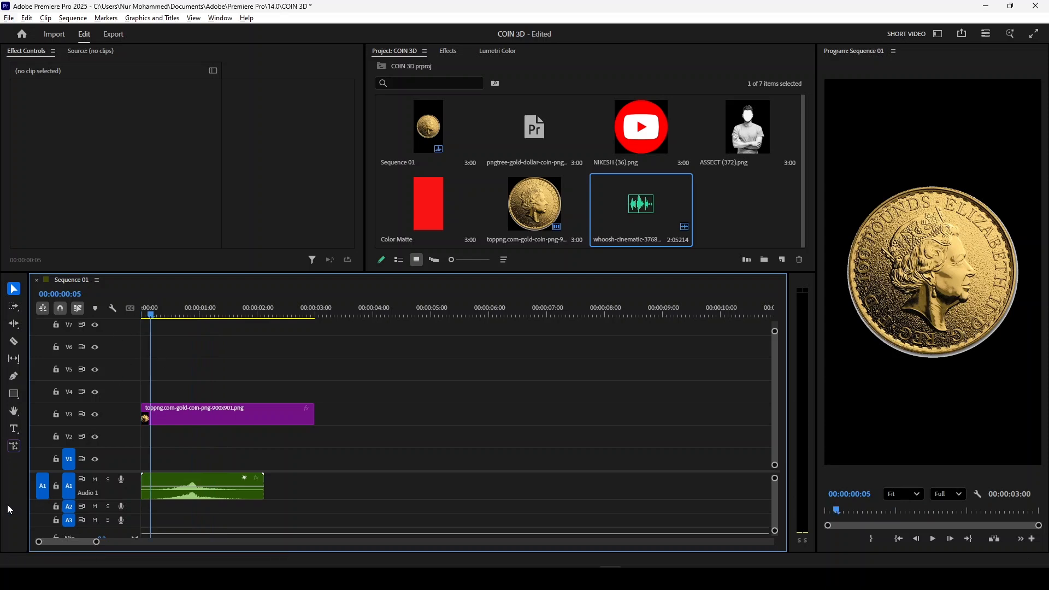
left_click(256, 420)
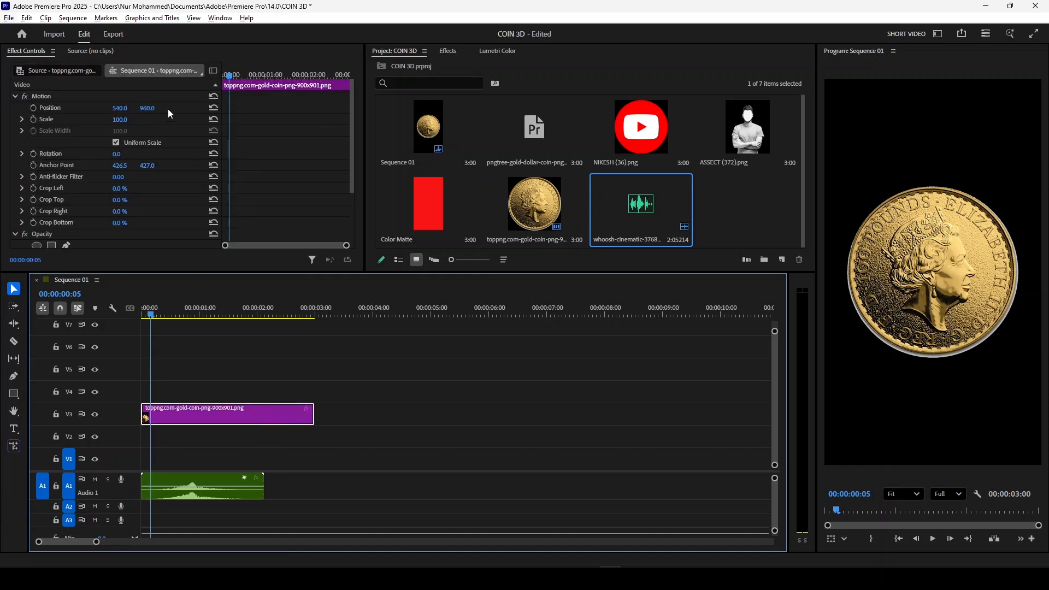
left_click(33, 107)
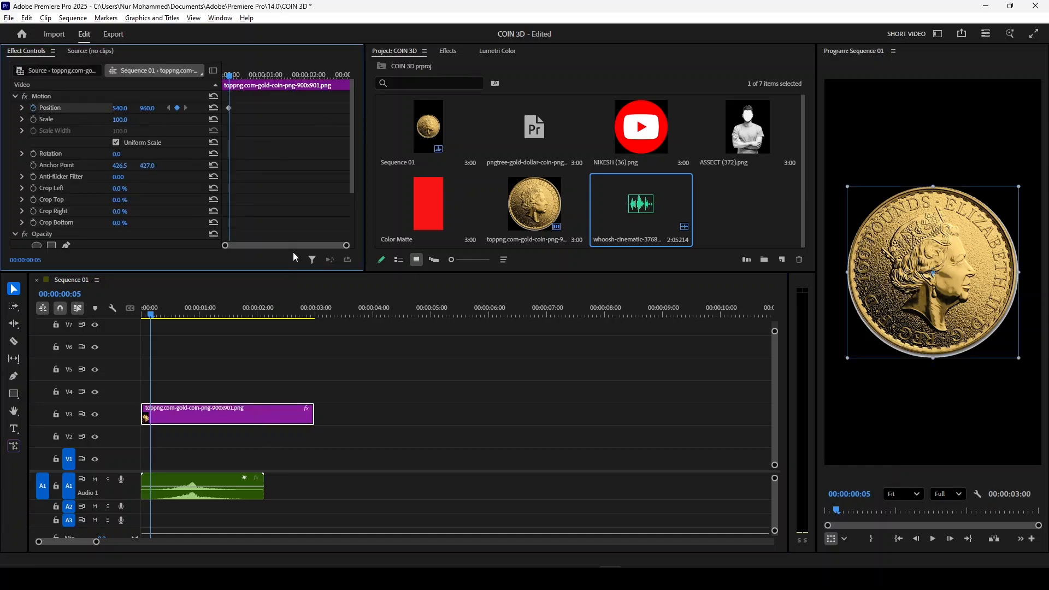
key("space")
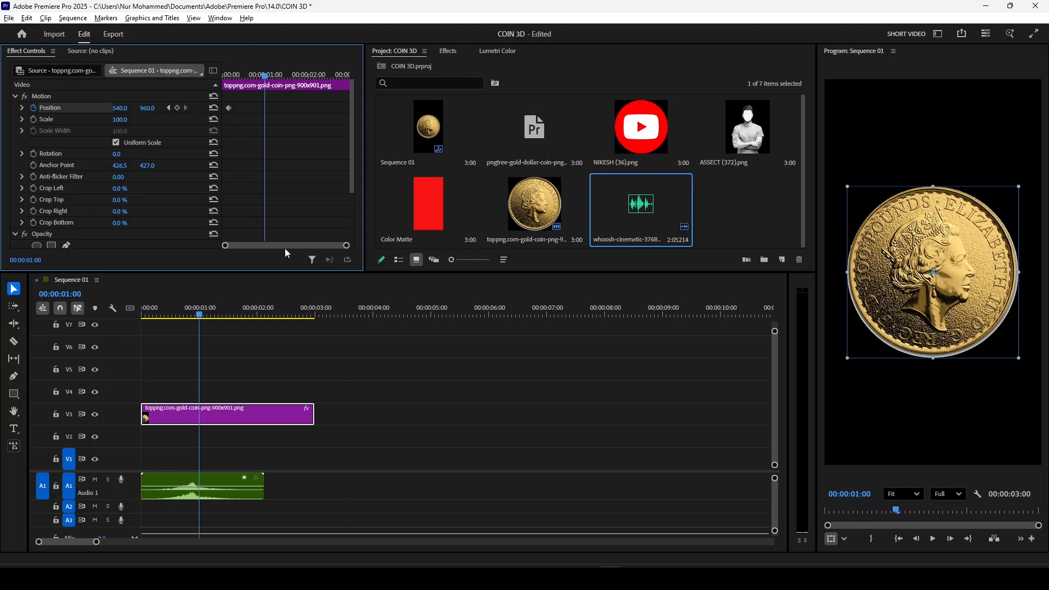
Step: Add a second Position keyframe to the gold coin clip at 00:00:01:00 and play the sequence from the start
left_click(176, 108)
key("Home")
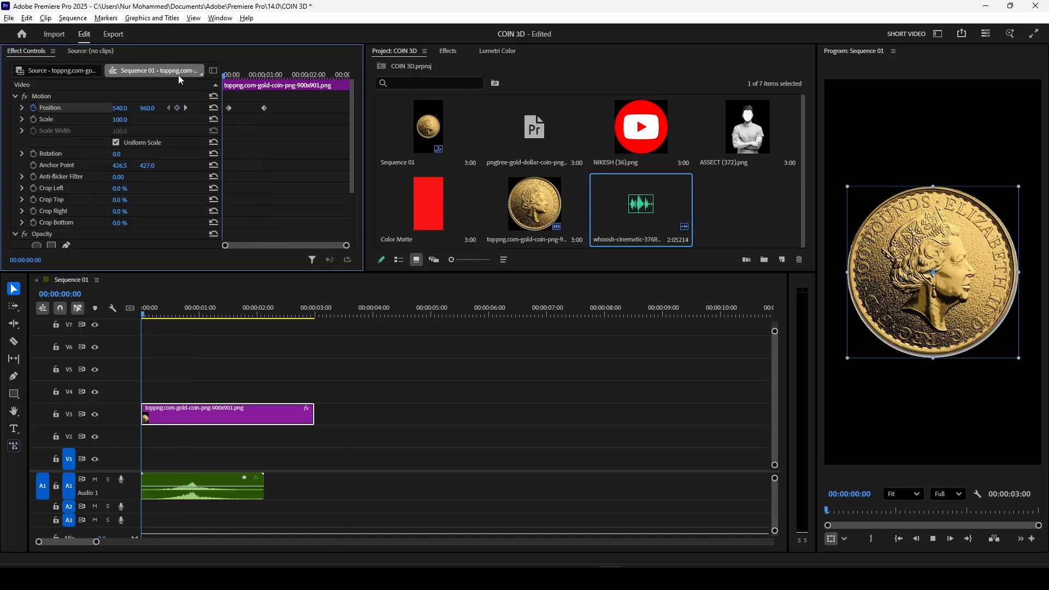
key("space")
key("space")
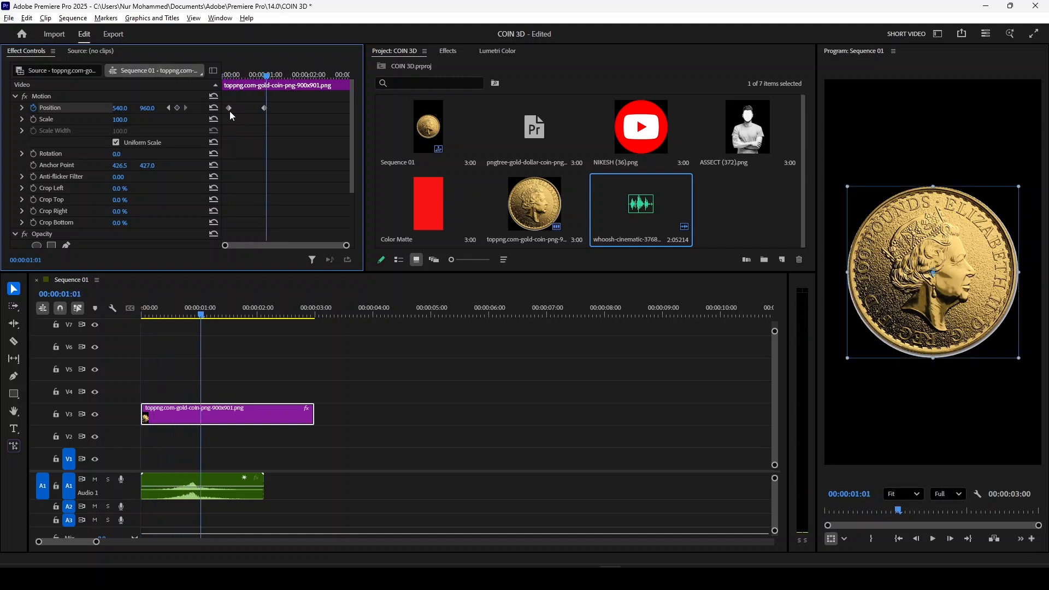
Step: Set the vertical Position to 2398.0 at the 00:00:00:05 keyframe and preview the coin's upward entrance
left_click(169, 108)
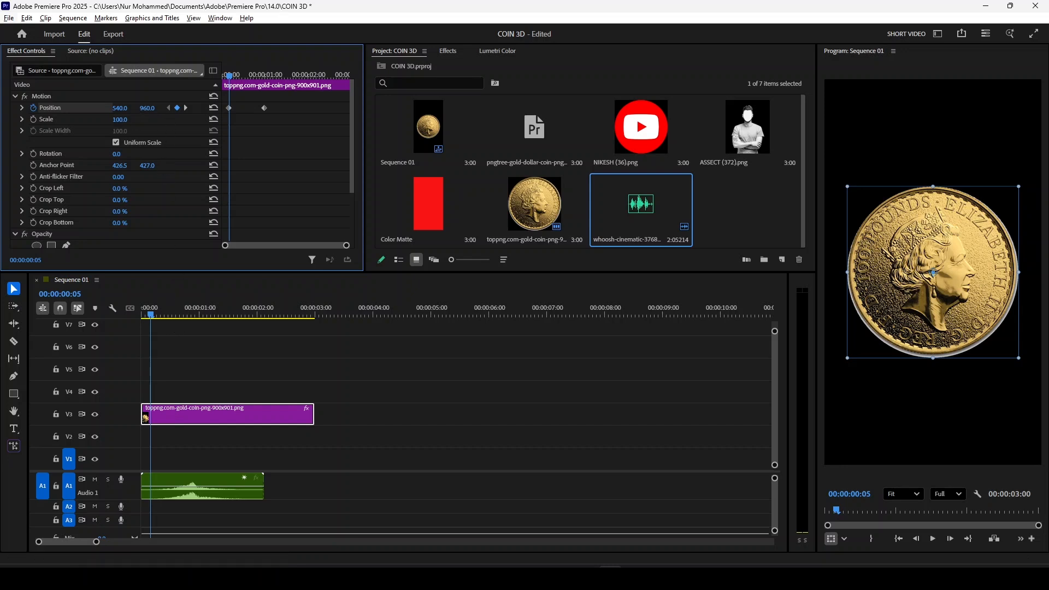
left_click_drag(147, 109, 932, 109)
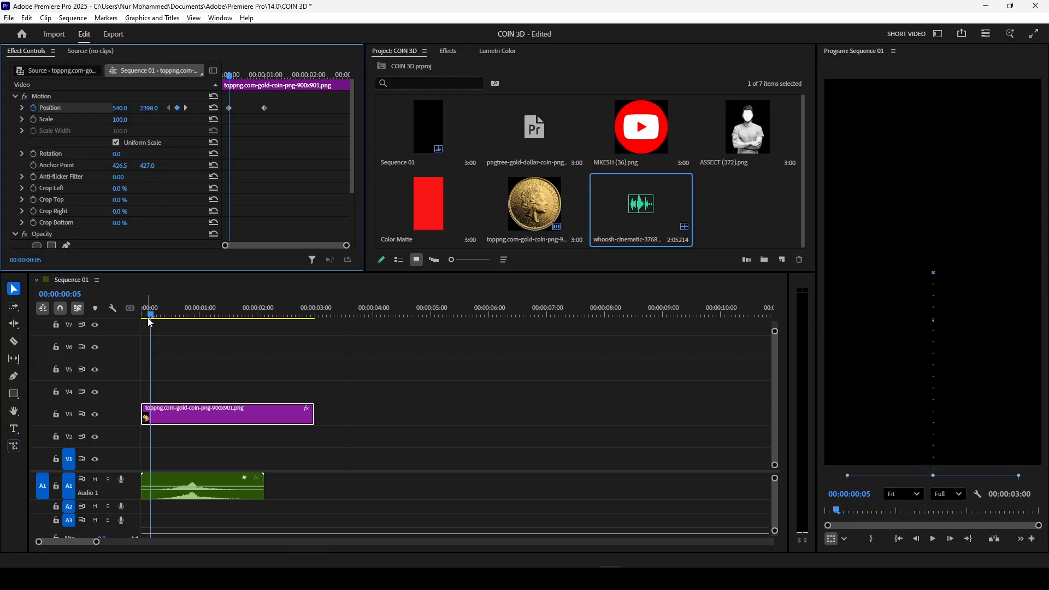
left_click(125, 312)
key("space")
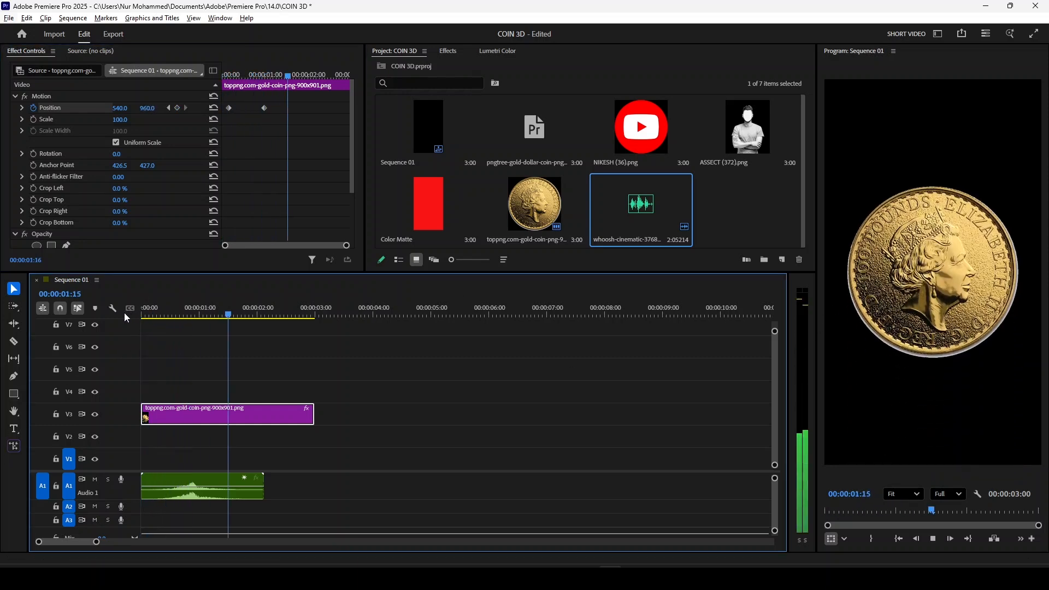
key("space")
Step: Move the second Position keyframe earlier, closer to the first, and replay the faster entrance from the start
left_click_drag(264, 108, 246, 106)
left_click_drag(288, 76, 156, 69)
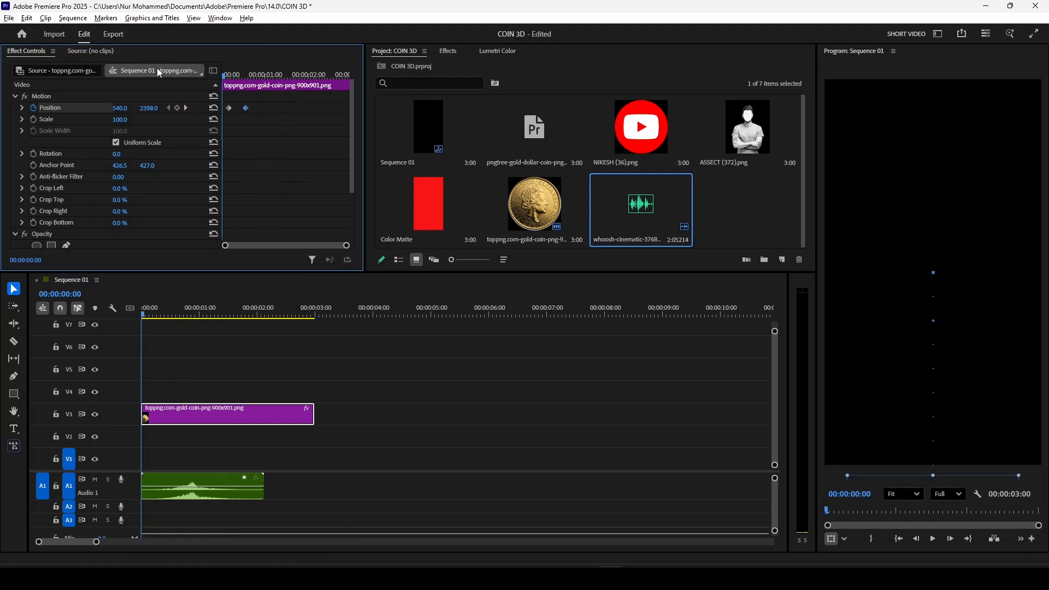
key("space")
key("space")
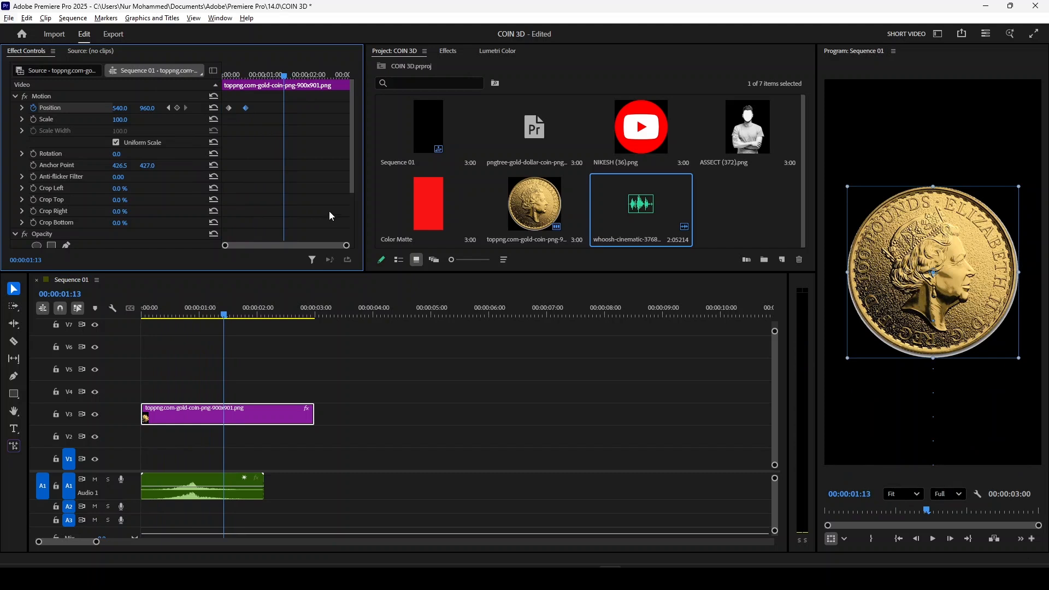
Step: Enable Rotation keyframing at 00:00:01:13 with a value of 2x359.0° and play the sequence from the start
scroll(102, 184, "down", 4)
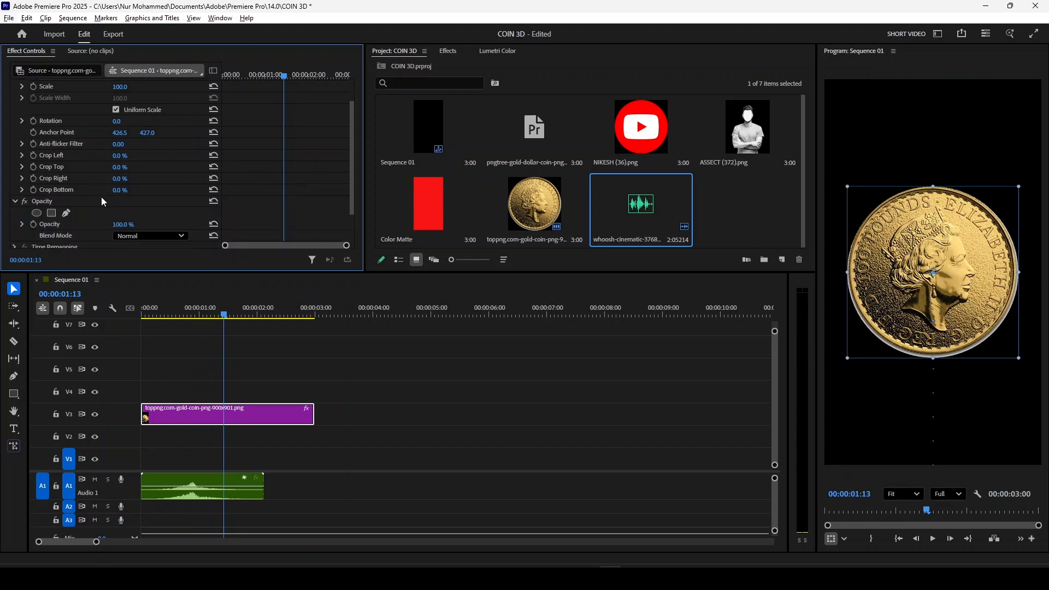
scroll(107, 240, "up", 2)
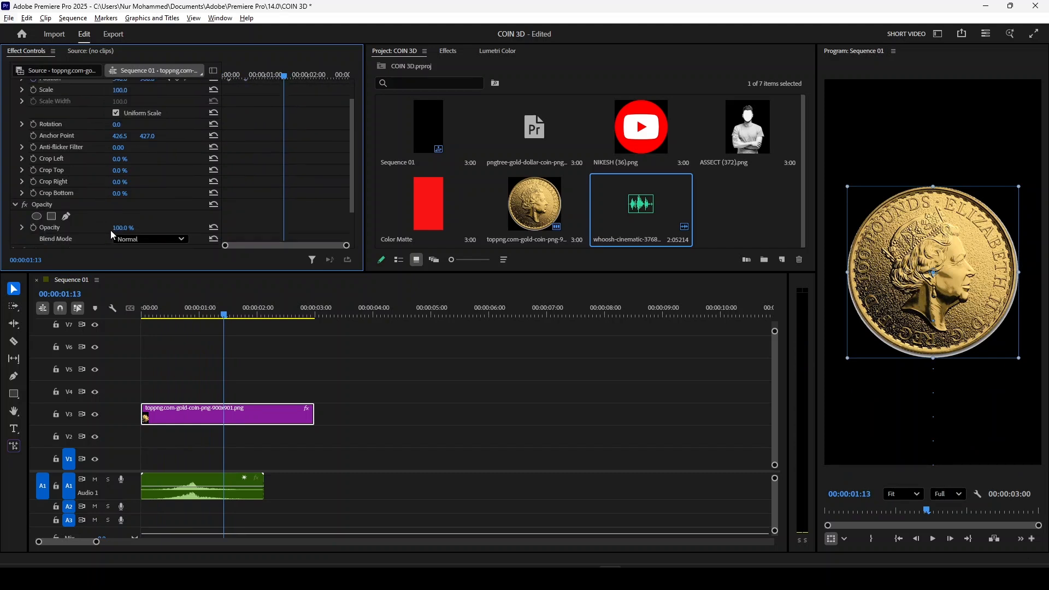
left_click(32, 124)
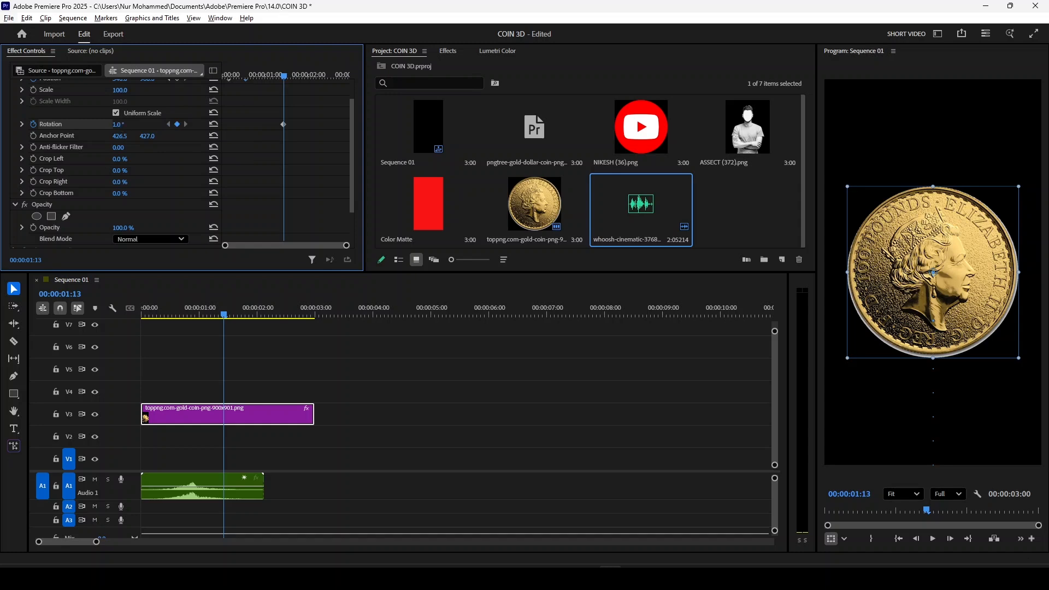
left_click_drag(119, 125, 707, 125)
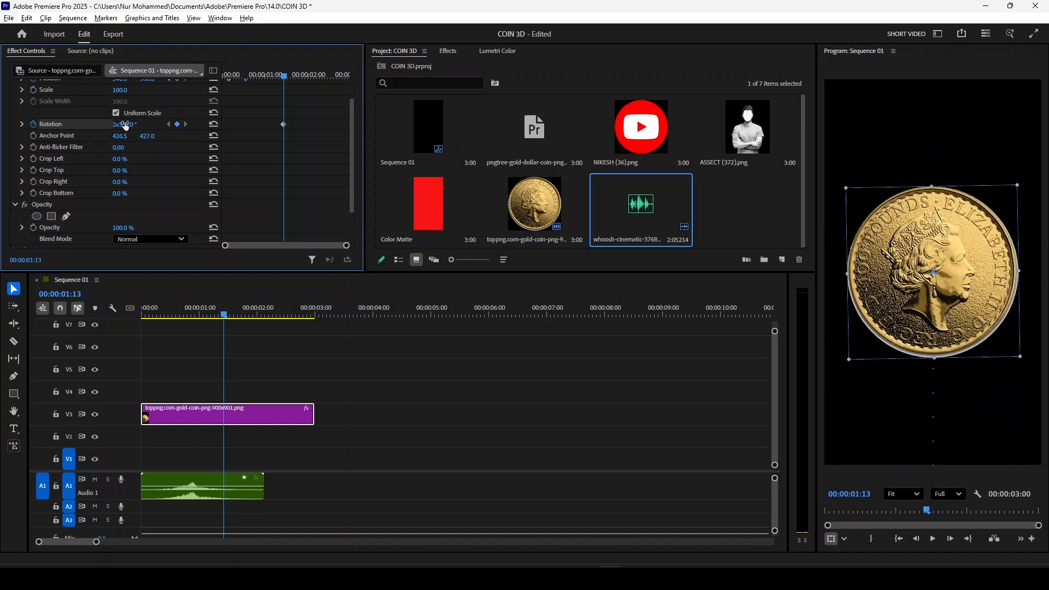
left_click_drag(276, 71, 170, 75)
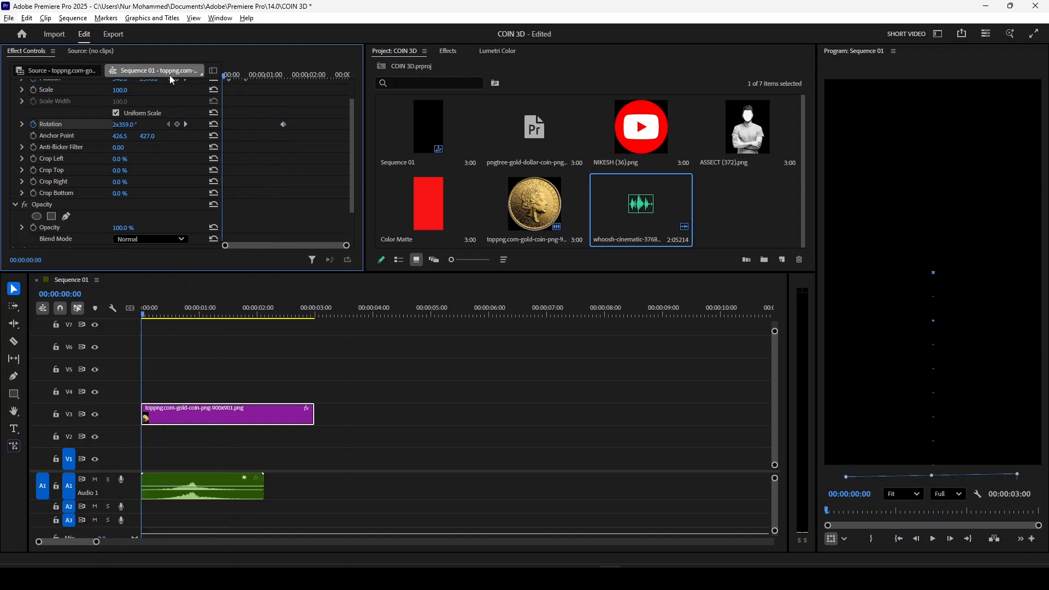
scroll(257, 125, "up", 2)
key("space")
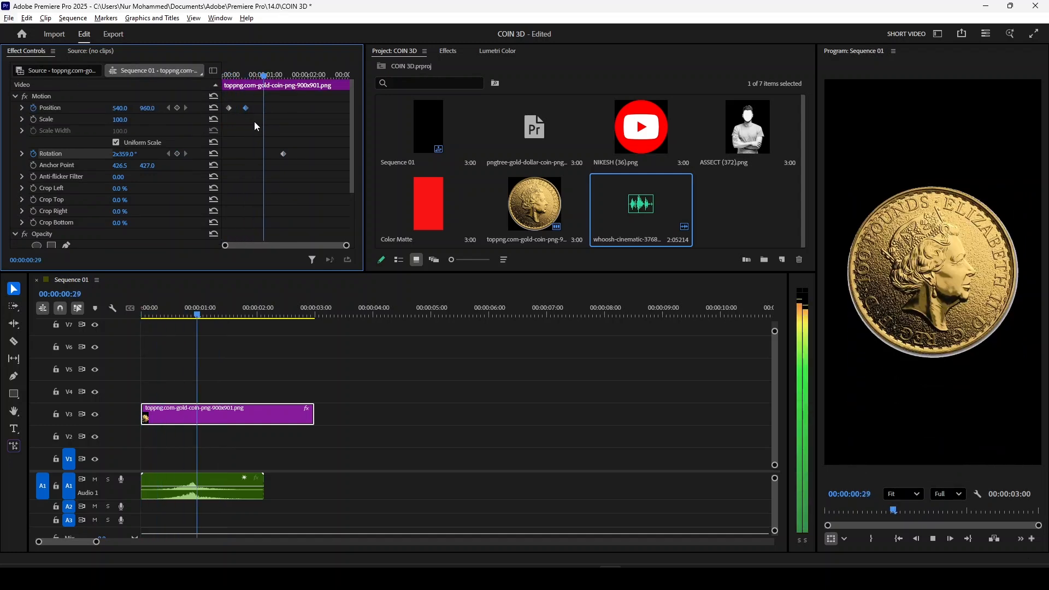
key("space")
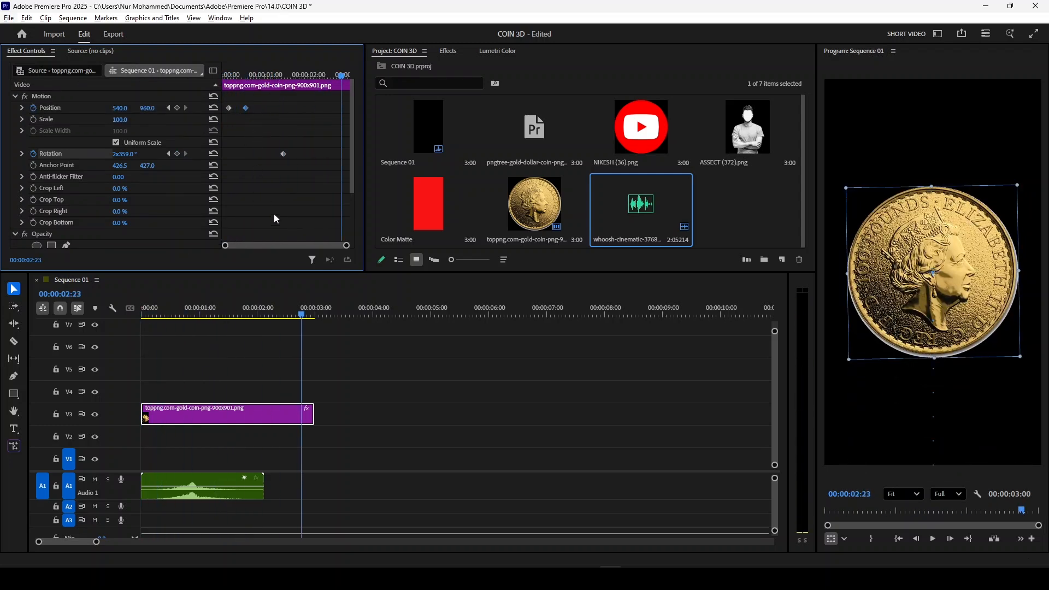
Step: Add a Rotation keyframe at 00:00:00:05, reset its value to 0.0°, and preview the coin's spin
left_click(284, 154)
left_click_drag(346, 76, 225, 76)
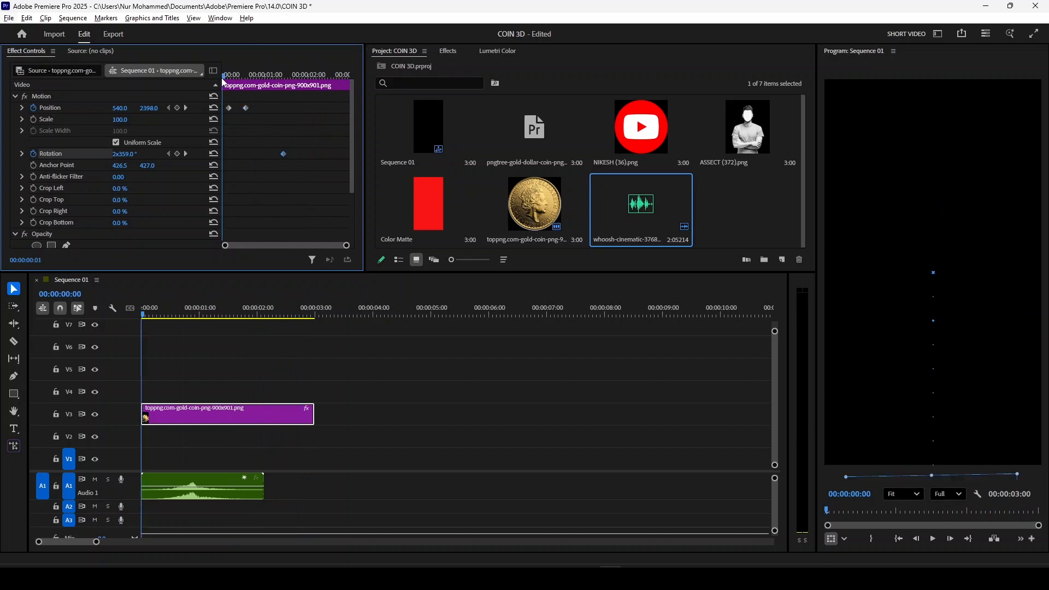
left_click(185, 154)
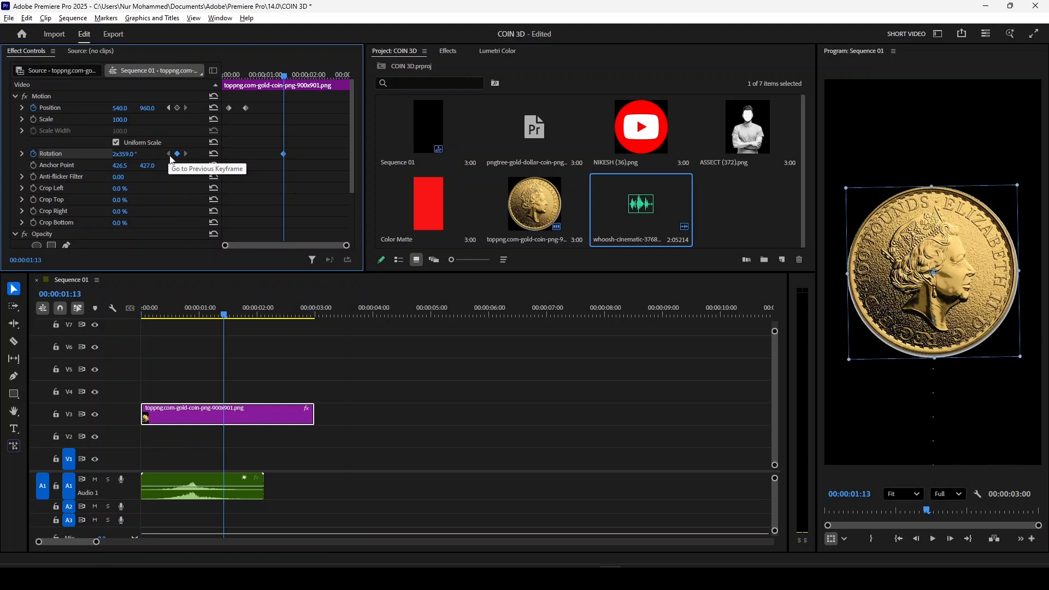
left_click(171, 159)
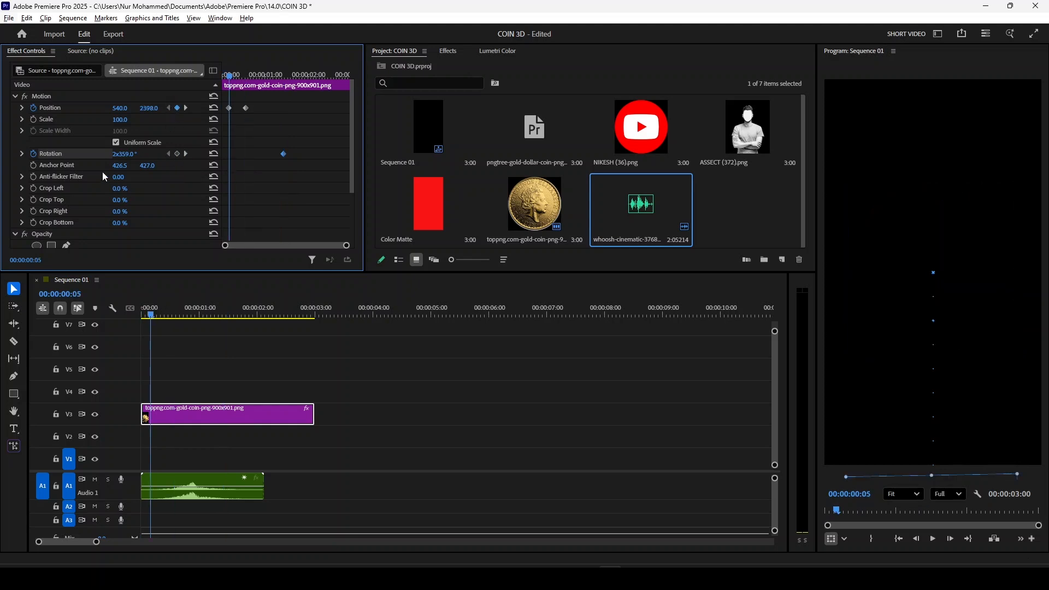
left_click(177, 154)
left_click(213, 154)
left_click(226, 76)
key("space")
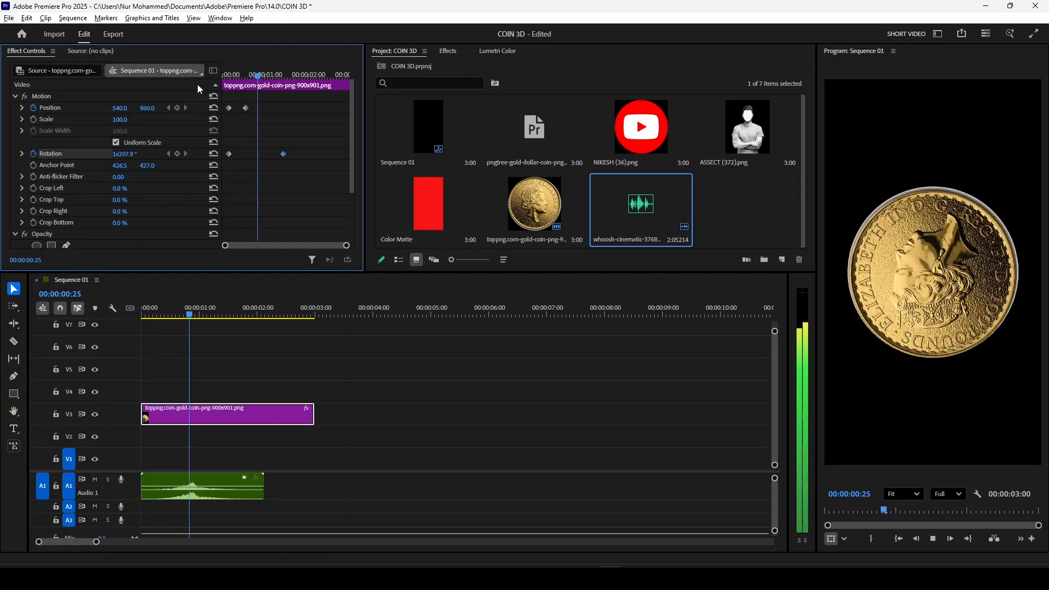
key("space")
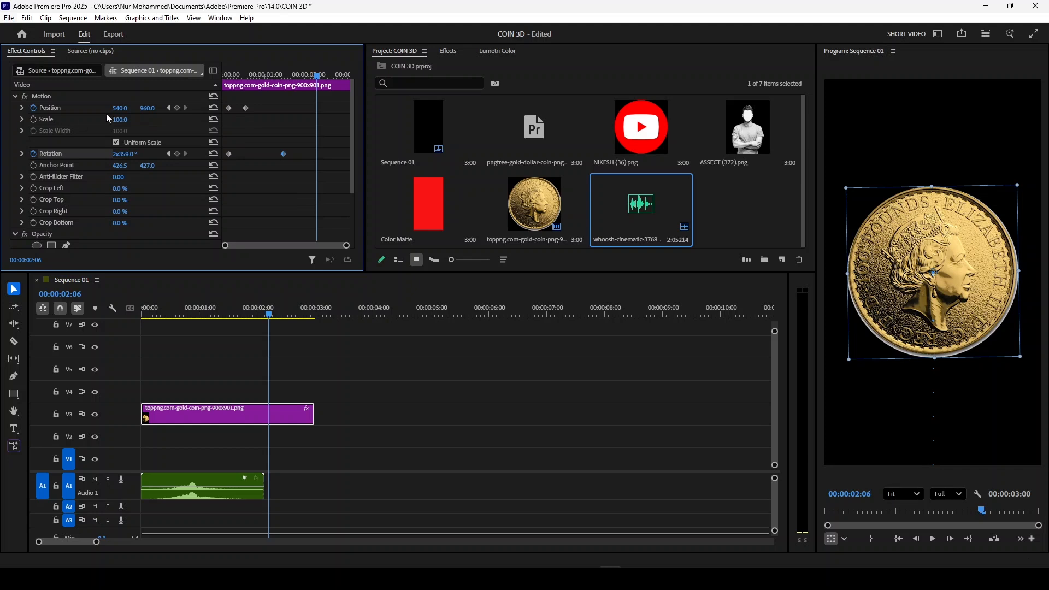
Step: Move the first Rotation keyframe past the last Position keyframe, shift the second one earlier, and preview the shortened spin
left_click_drag(229, 154, 248, 156)
left_click_drag(273, 155, 271, 155)
left_click_drag(317, 77, 198, 76)
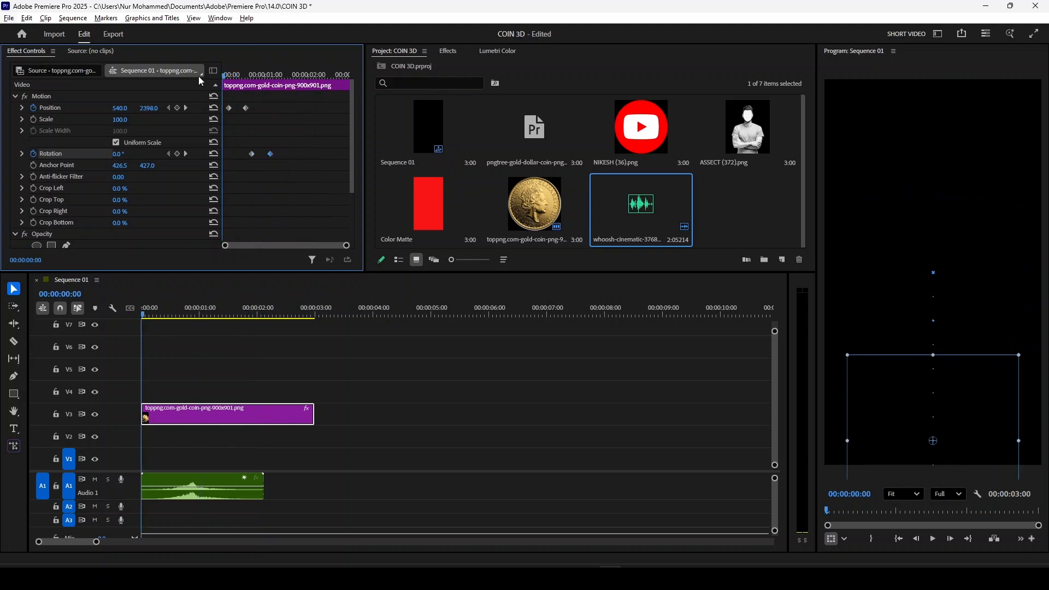
key("space")
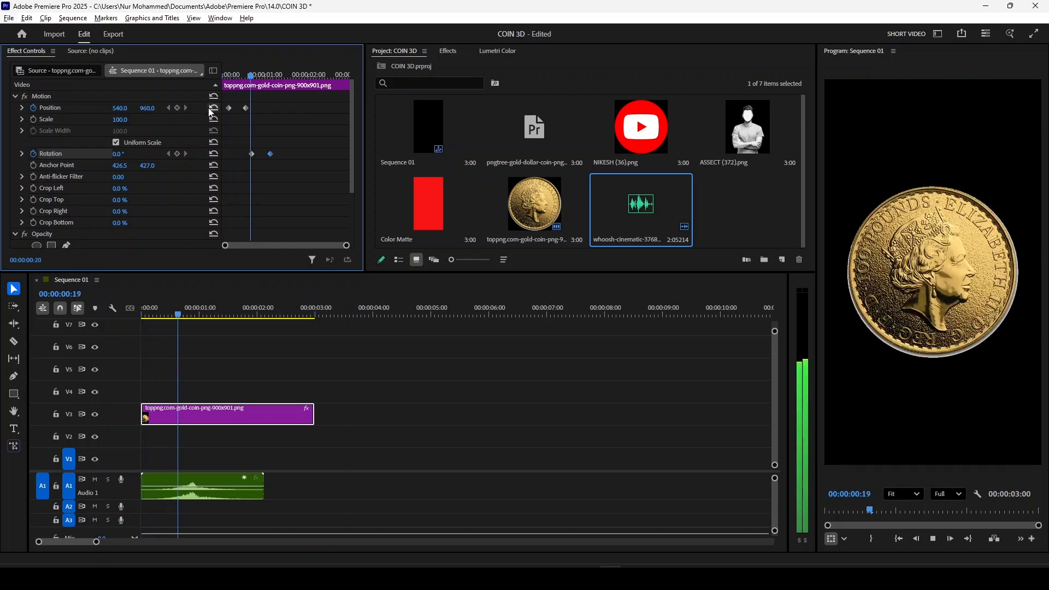
key("space")
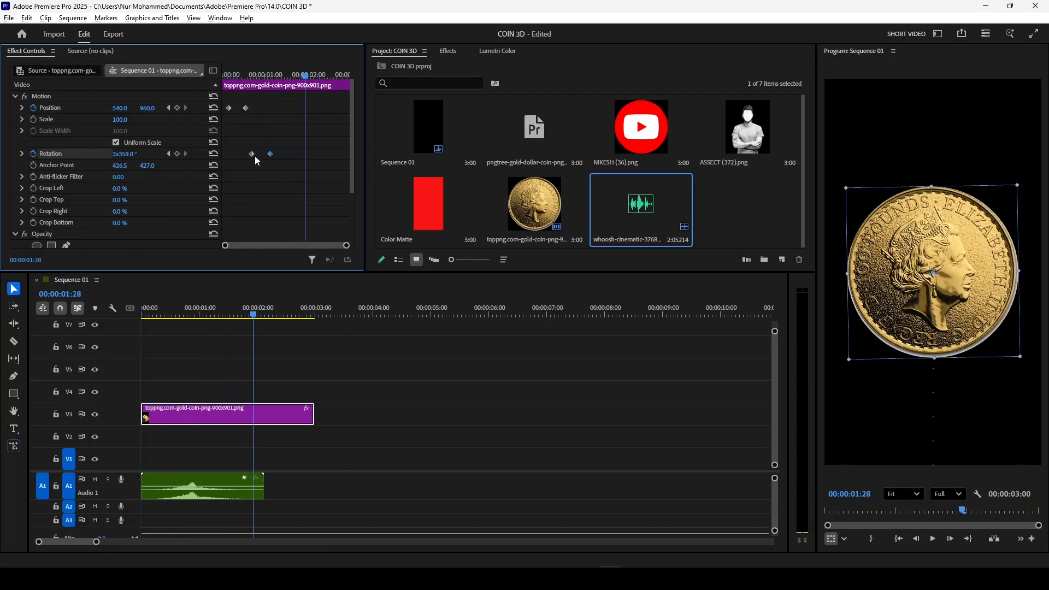
Step: Shift the last Rotation keyframe to 00:00:01:03, set its value to 1x357.0°, and replay the animation from the start
left_click_drag(269, 154, 269, 155)
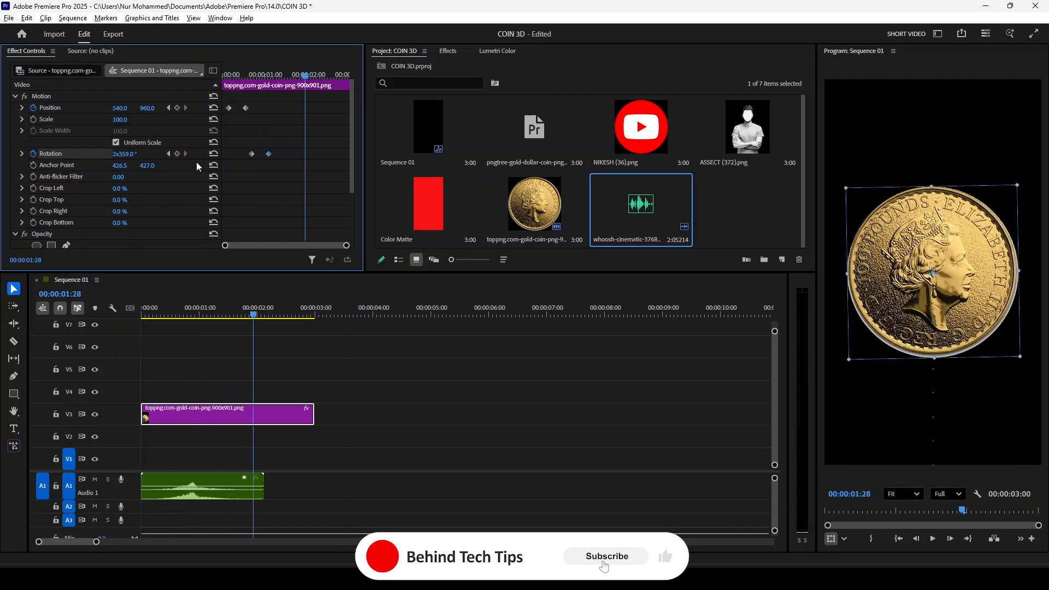
left_click(169, 154)
left_click_drag(131, 155, 1, 155)
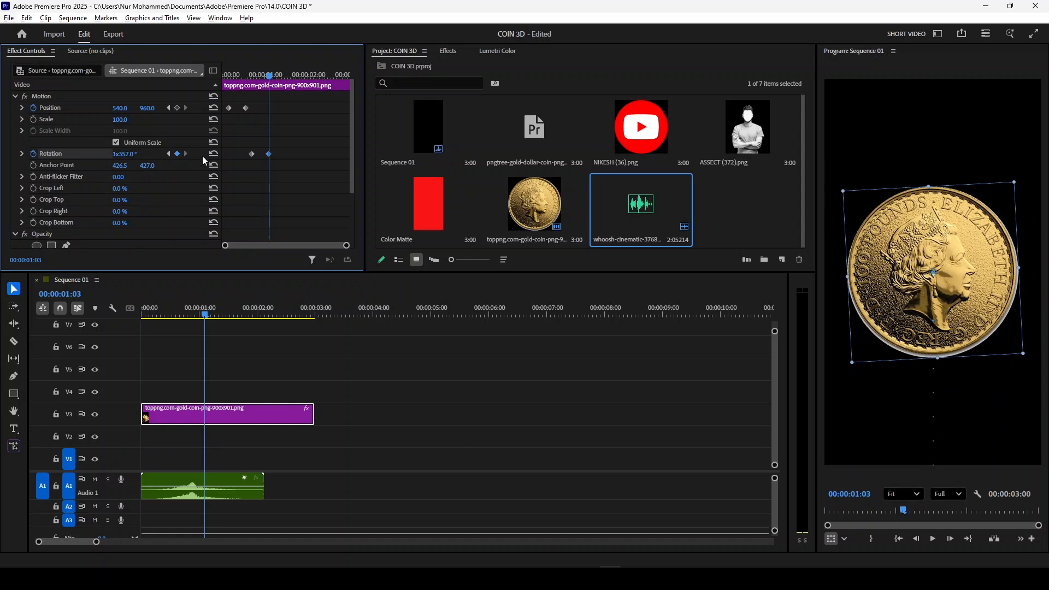
key("space")
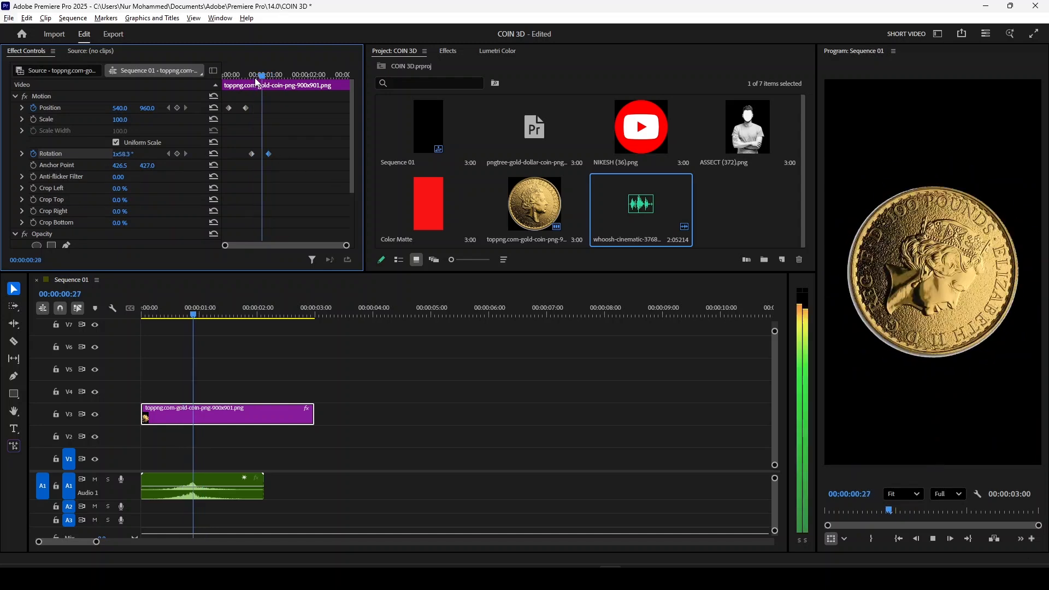
key("space")
left_click_drag(304, 83, 205, 87)
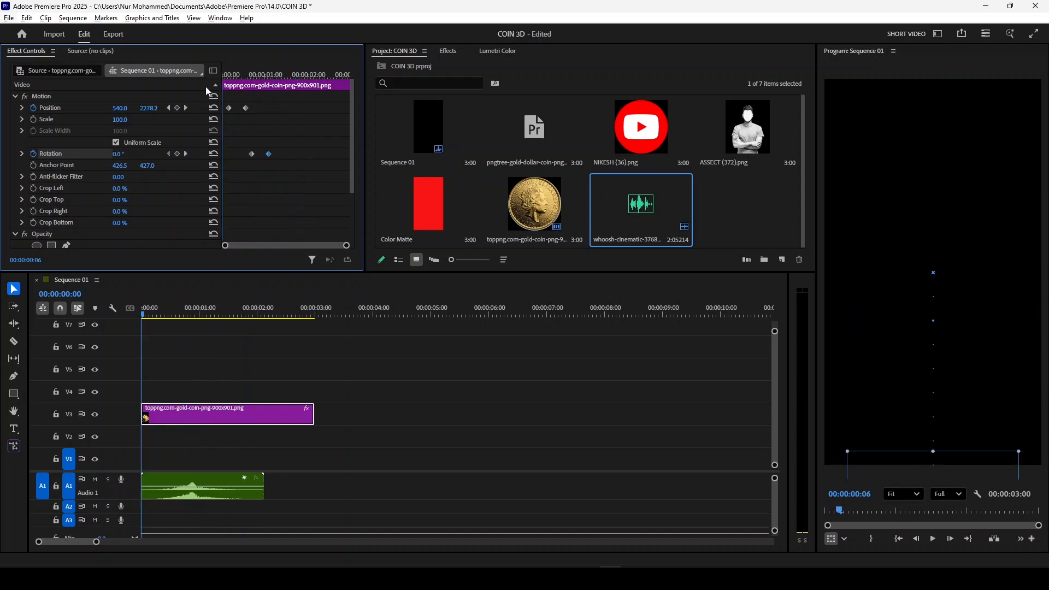
key("space")
key("space")
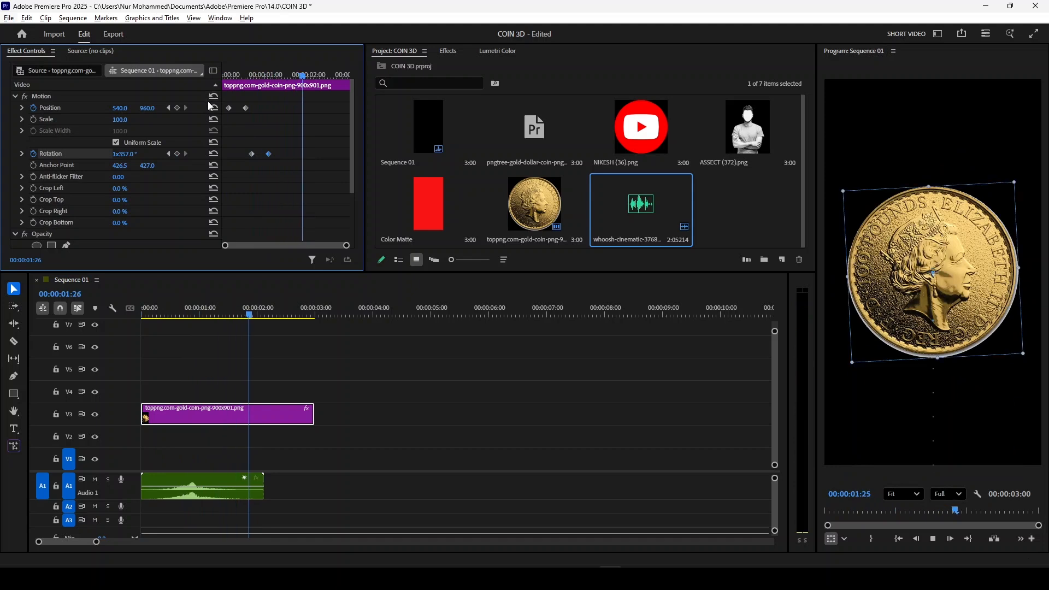
Step: Apply Ease In and Ease Out to both Position keyframes and reshape their velocity curve into a sharp early peak
left_click_drag(242, 118, 227, 108)
right_click(245, 114)
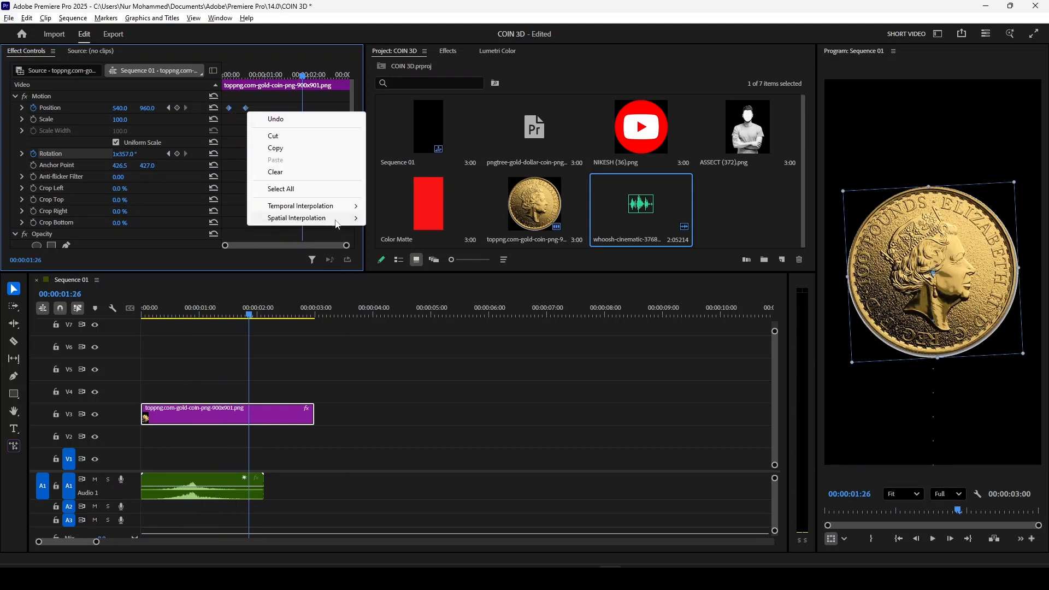
mouse_move(336, 207)
left_click(418, 269)
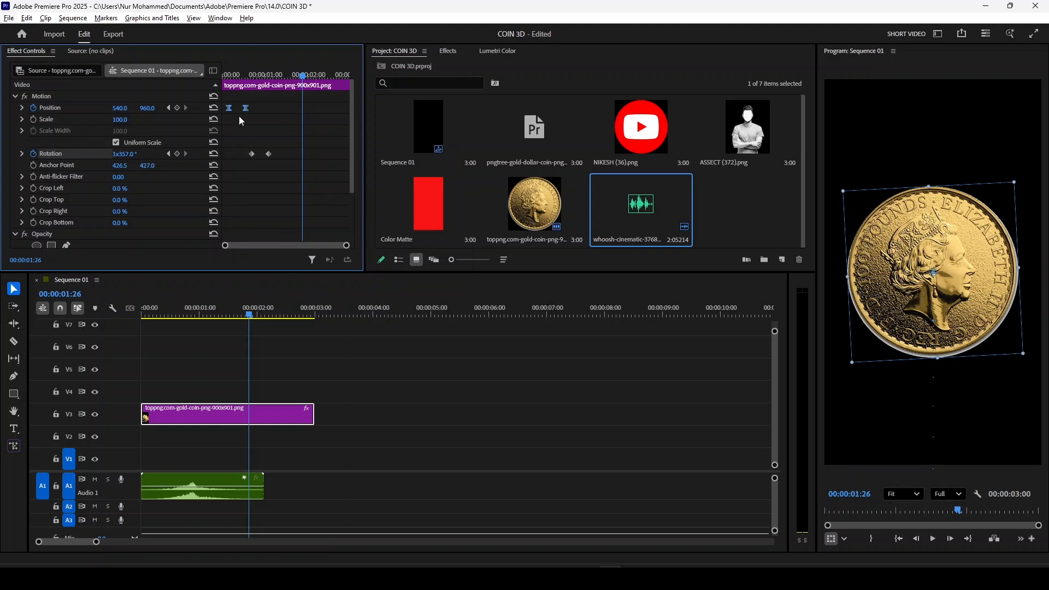
right_click(246, 108)
mouse_move(306, 201)
left_click(416, 280)
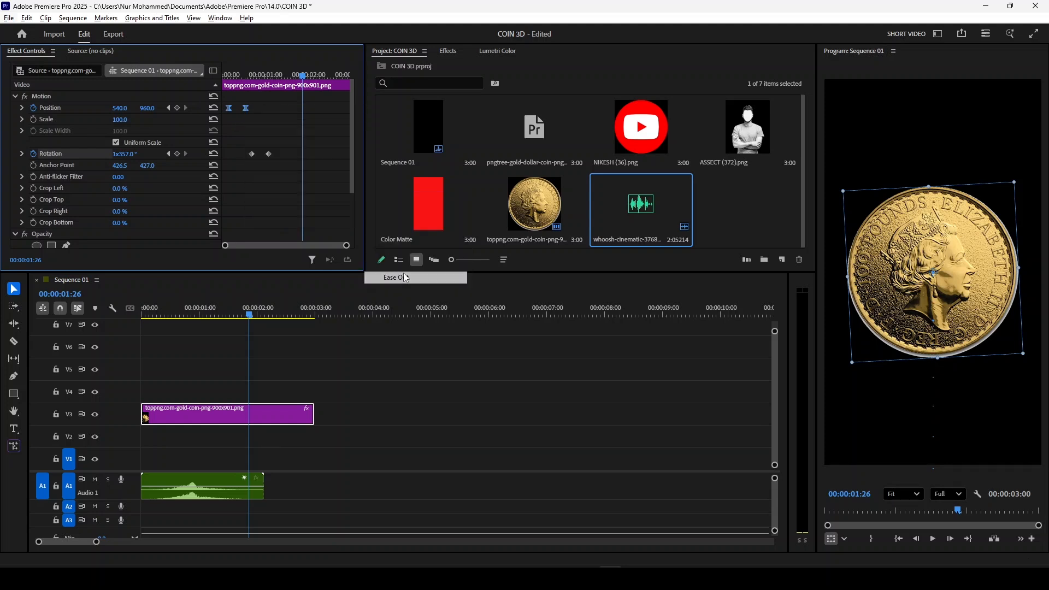
left_click(22, 107)
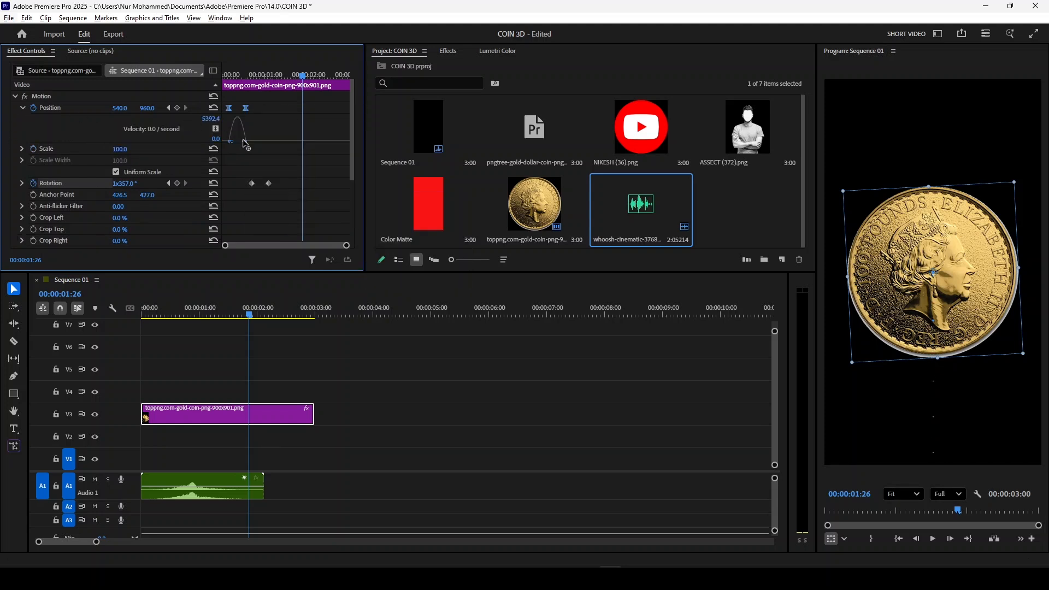
left_click_drag(244, 147, 238, 149)
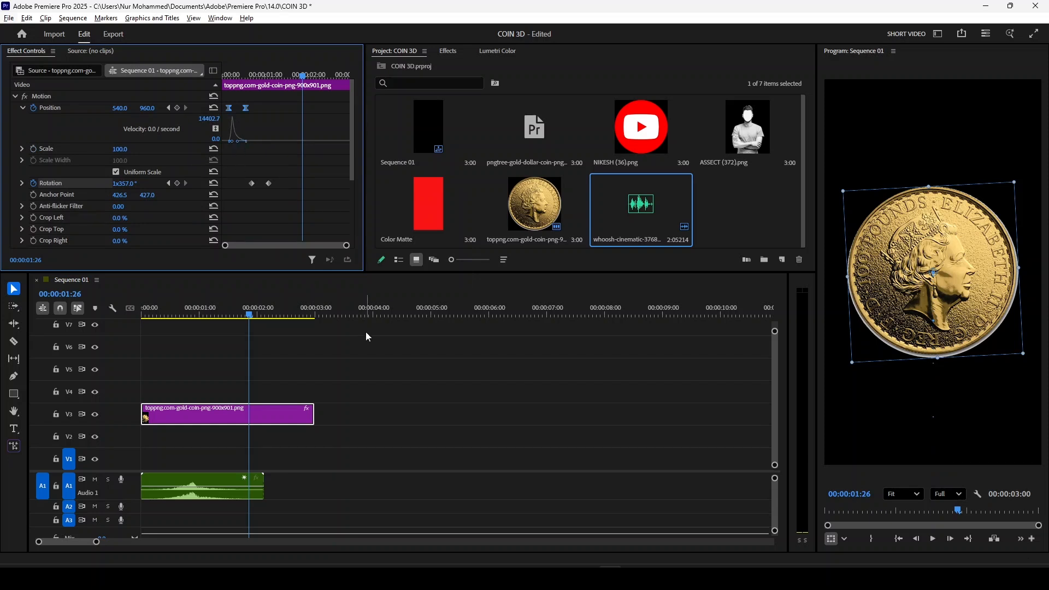
Step: Apply Ease In and Ease Out to both Rotation keyframes, skew their velocity curve toward an early peak, and return to the sequence start
left_click(22, 183)
left_click_drag(243, 174, 283, 188)
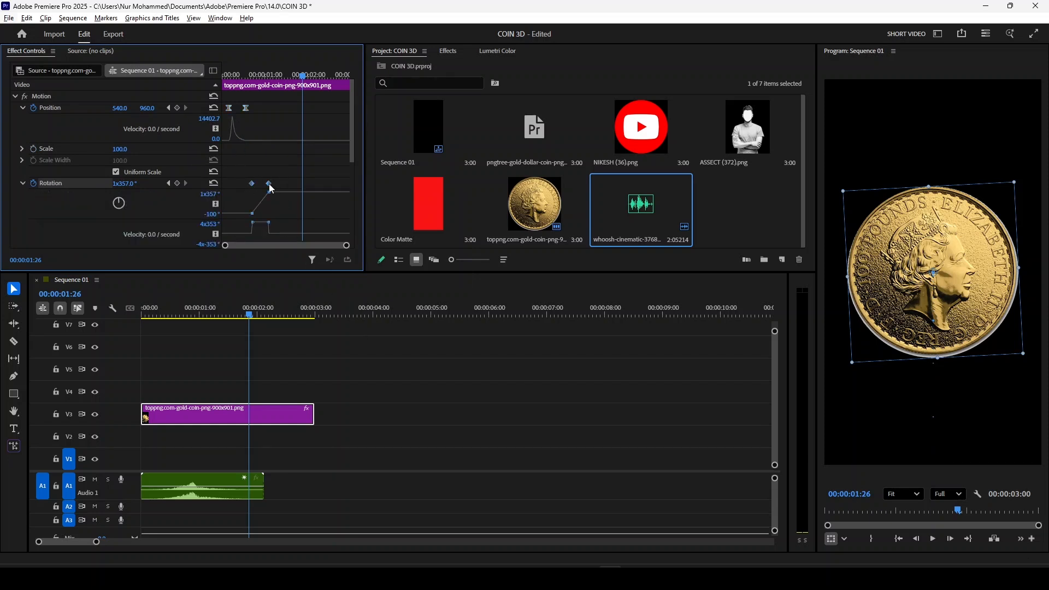
right_click(268, 183)
left_click(285, 273)
mouse_move(221, 167)
left_mouse_down()
mouse_move(267, 185)
mouse_move(166, 173)
mouse_move(202, 173)
left_mouse_up()
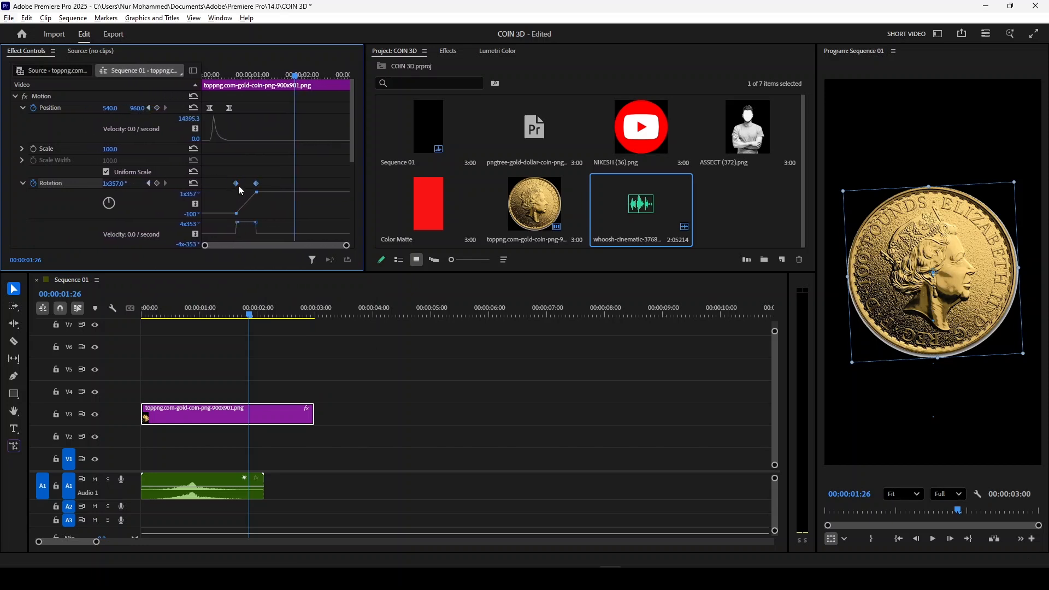
right_click(237, 186)
left_click(273, 327)
right_click(239, 186)
left_click(272, 339)
left_click_drag(251, 239, 243, 239)
key("Home")
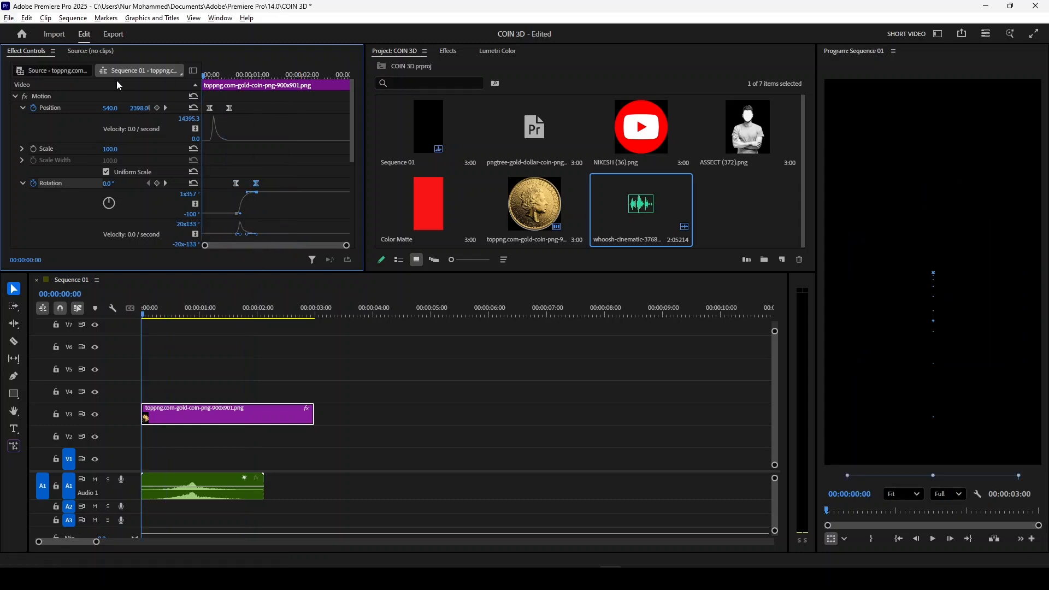
Step: Replay the eased coin animation from the sequence start several times to check the rise and spin timing
key("space")
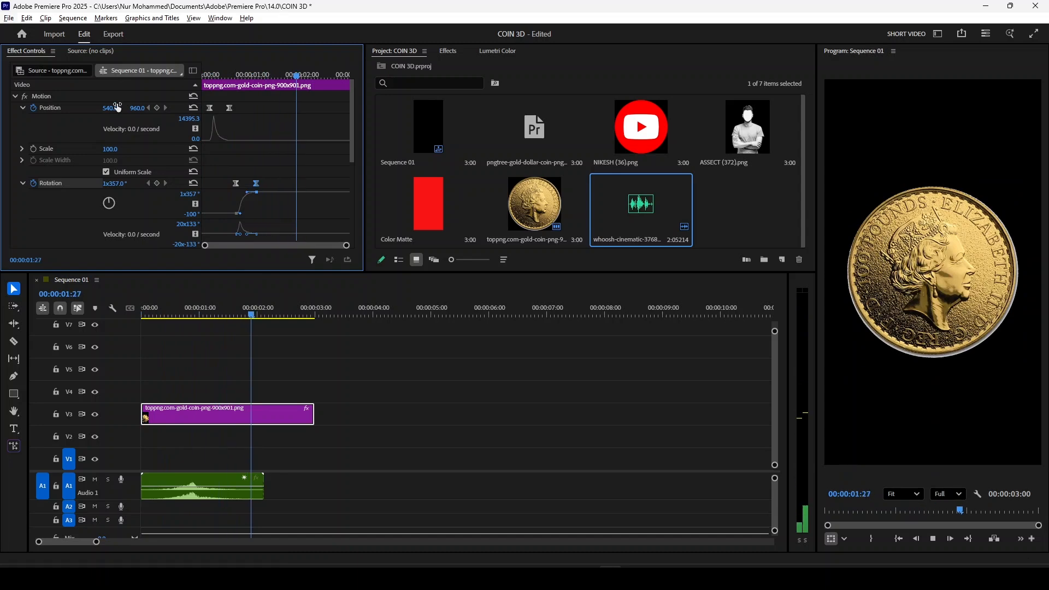
key("space")
left_click_drag(297, 85, 180, 90)
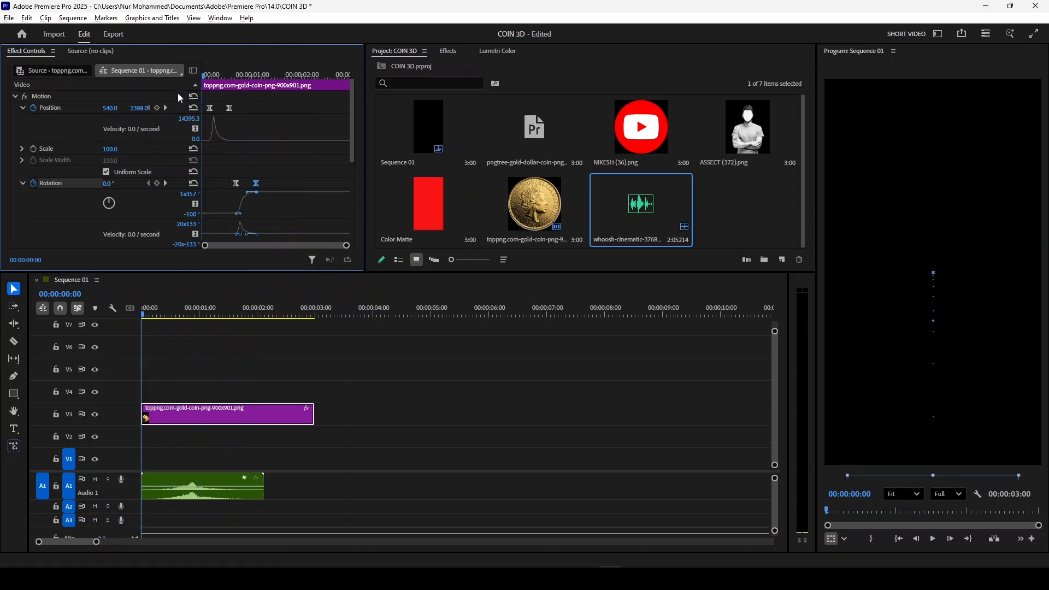
key("space")
key("space")
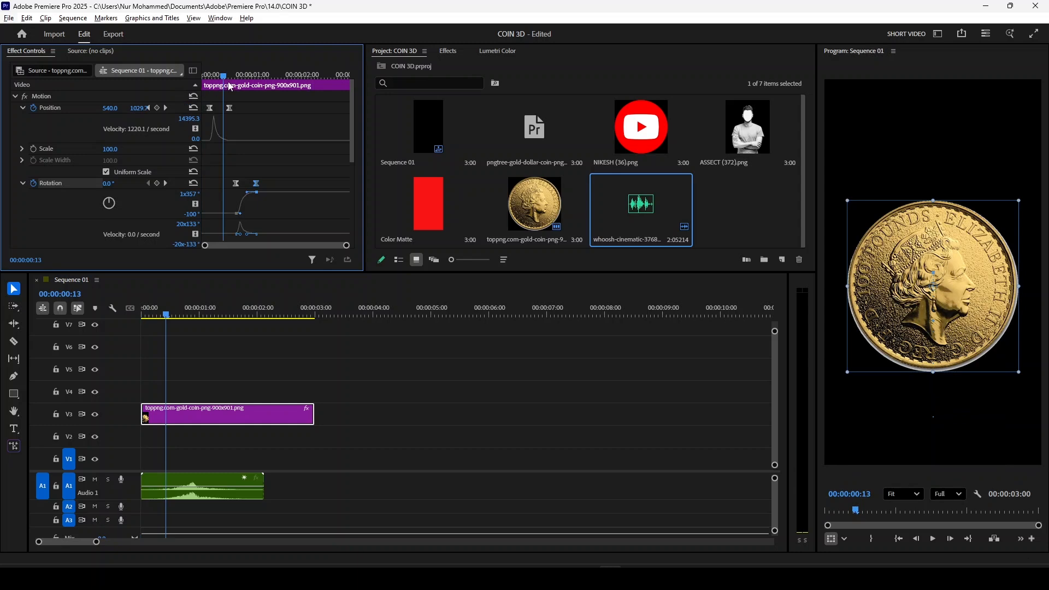
left_click_drag(226, 77, 201, 79)
key("space")
key("space")
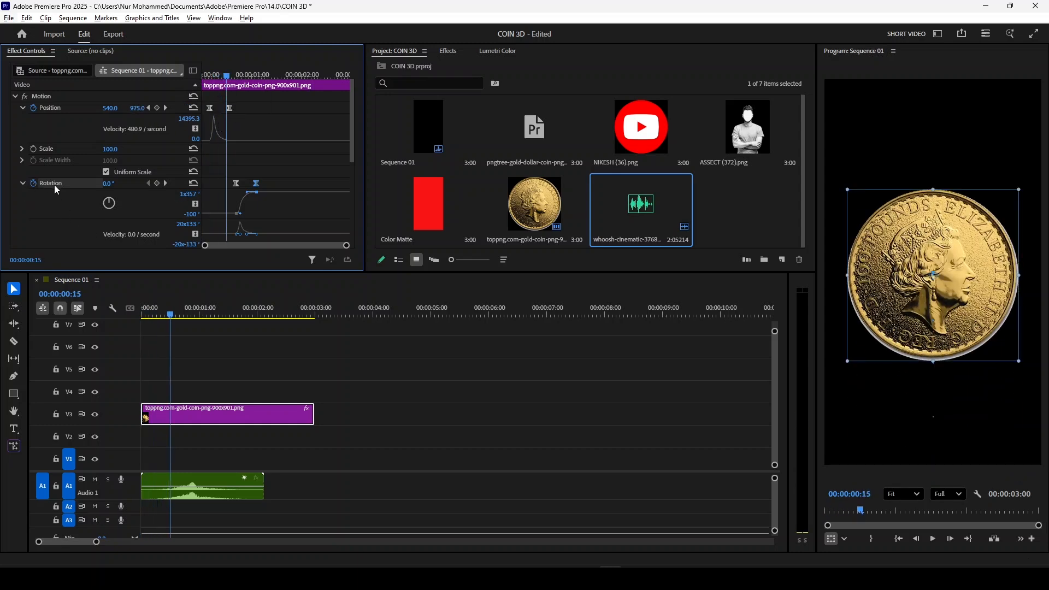
Step: Collapse the Rotation graph, try shifting both Rotation keyframes together to well after the Position keyframes, and preview the delayed spin
left_click(23, 183)
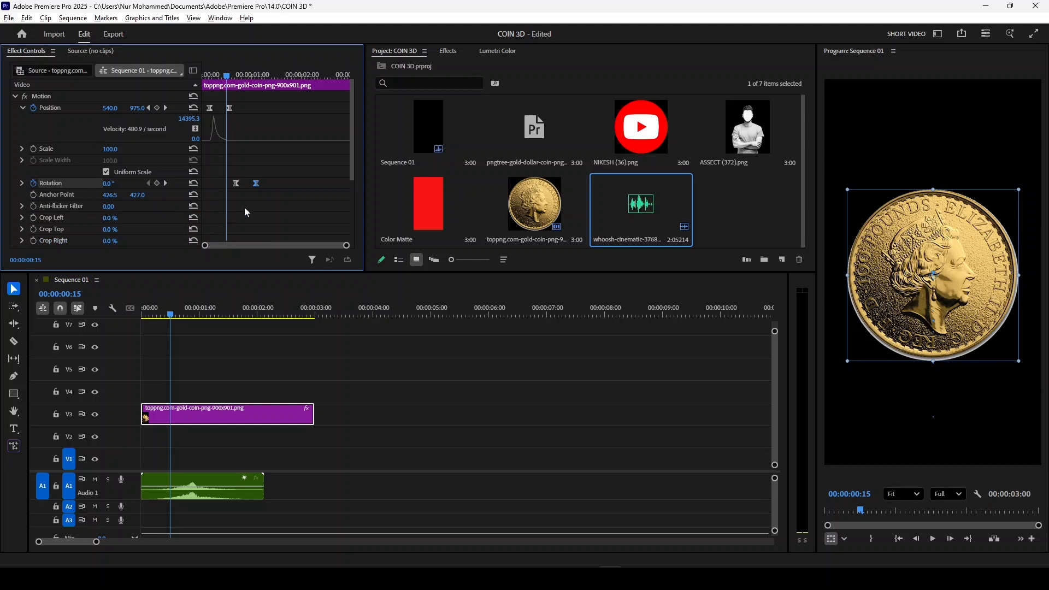
left_click(237, 183, "shift")
left_click_drag(238, 182, 290, 182)
left_click_drag(220, 77, 191, 77)
key("space")
key("space")
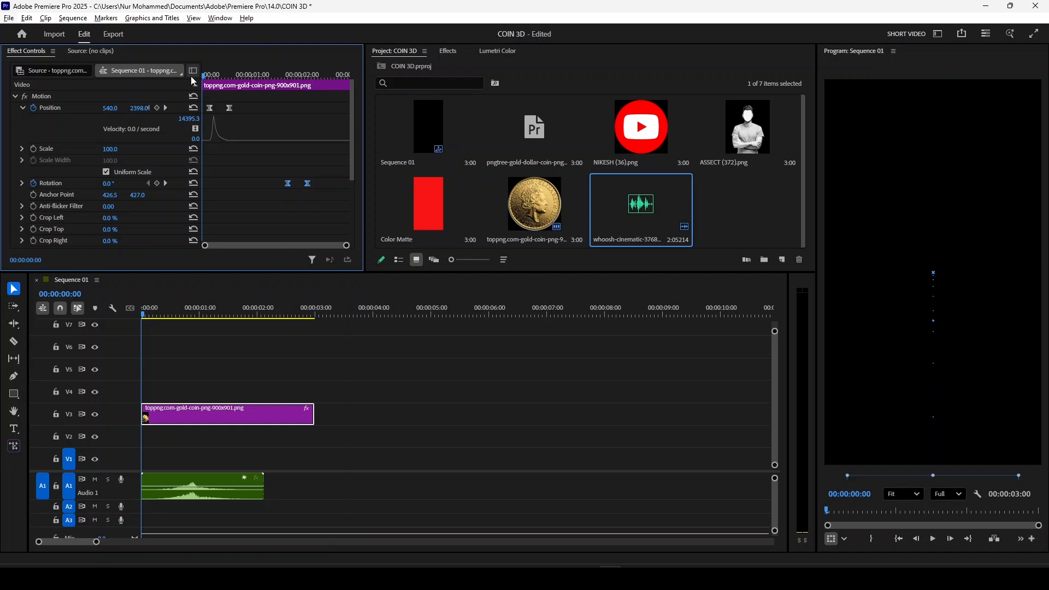
key("space")
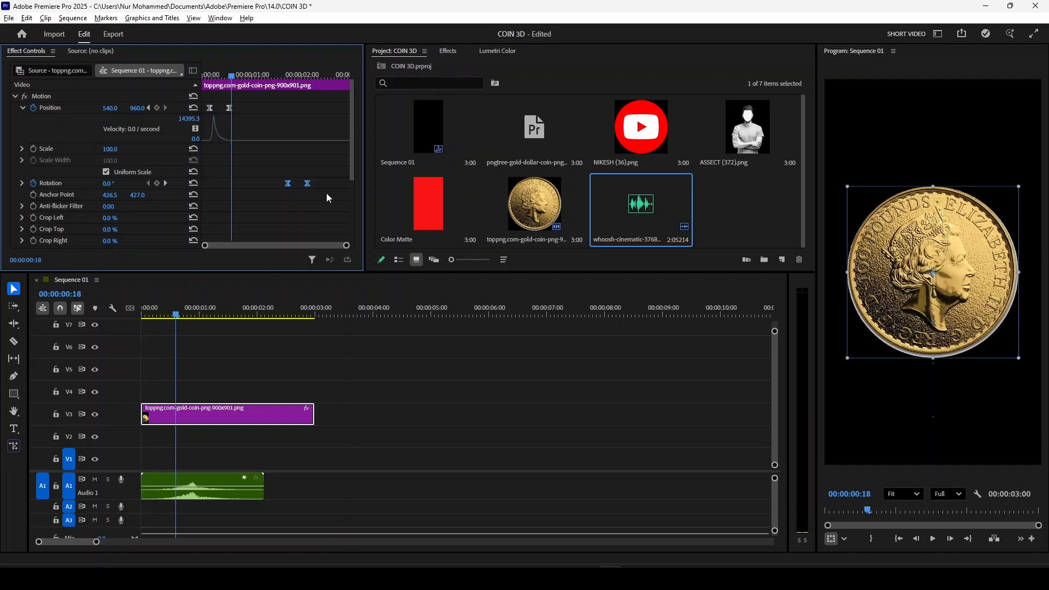
left_click(275, 76)
key("space")
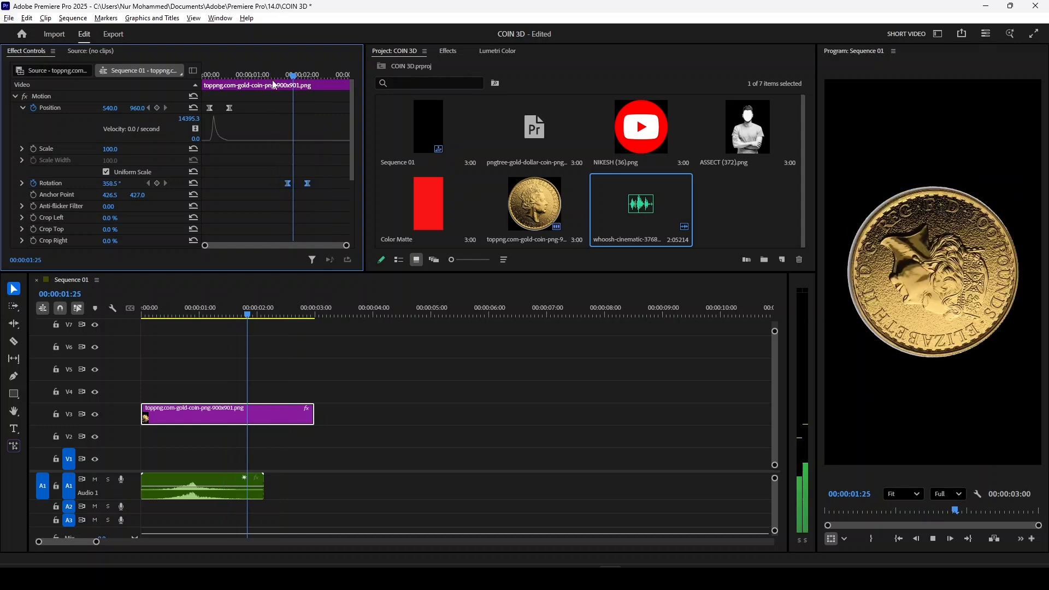
key("space")
Step: Move both Rotation keyframes back to just after the last Position keyframe and replay the animation from the start
left_click(281, 181)
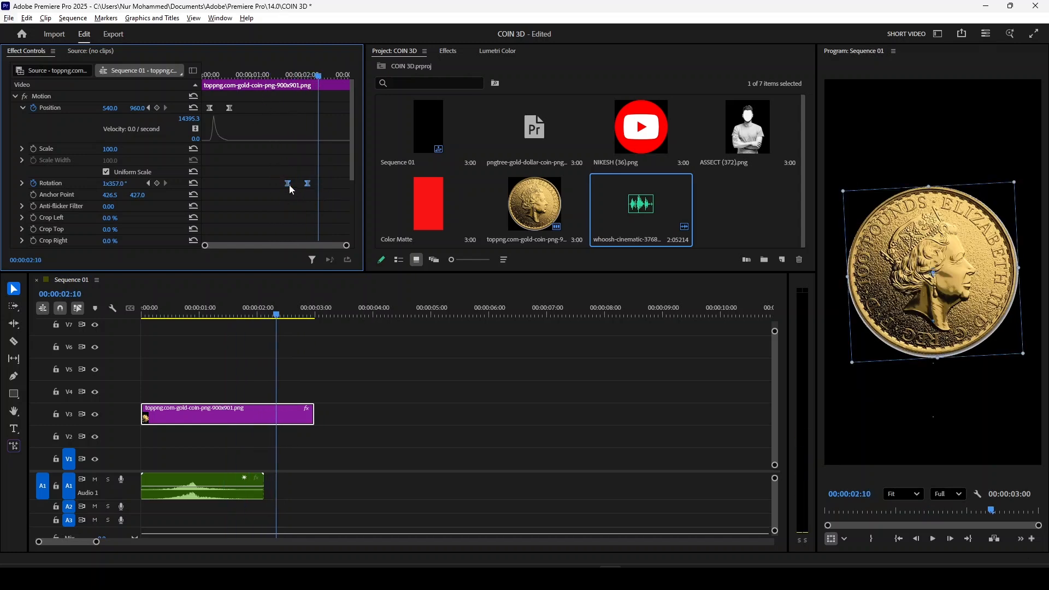
left_click_drag(249, 181, 241, 181)
key("Home")
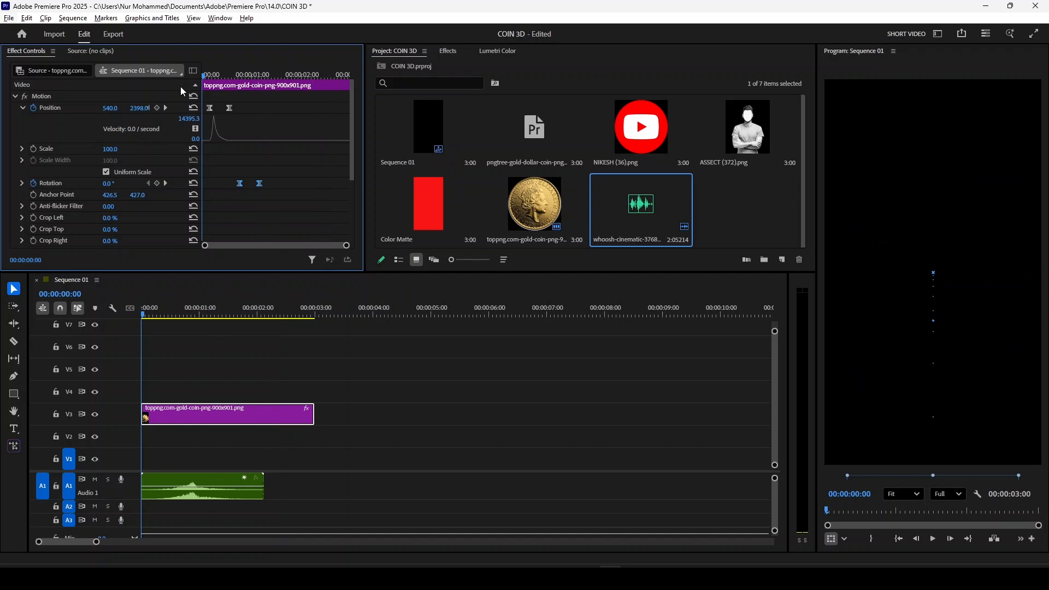
key("space")
key("space")
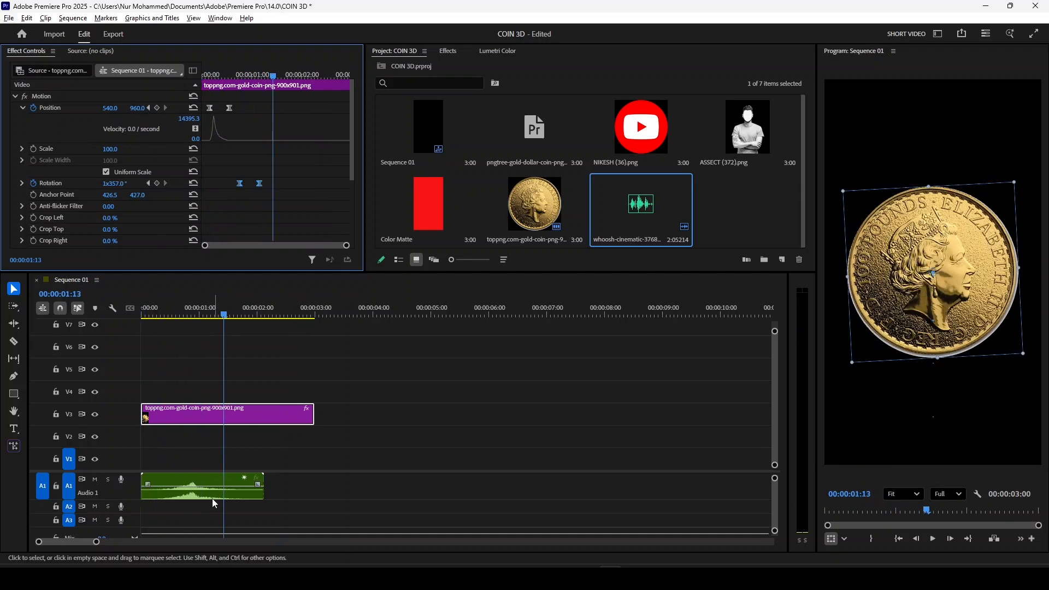
Step: Move the coin clip down to track V1, trim the whoosh clip's quiet start, and shift it to begin at about 00:00:00:08
left_click_drag(191, 417, 147, 529)
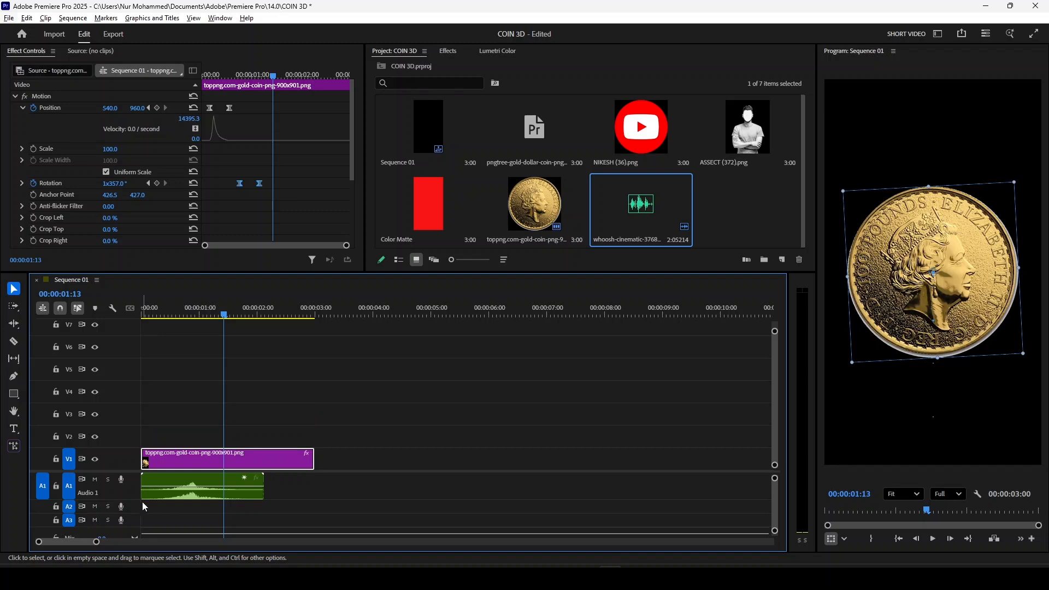
left_click_drag(142, 489, 216, 499)
left_click_drag(223, 314, 133, 313)
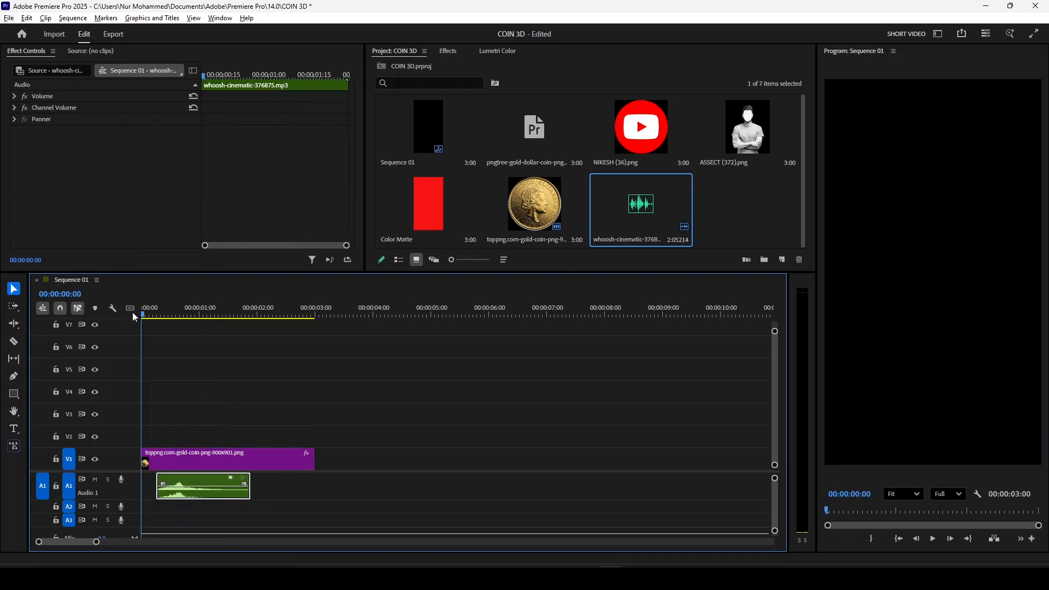
key("space")
key("space")
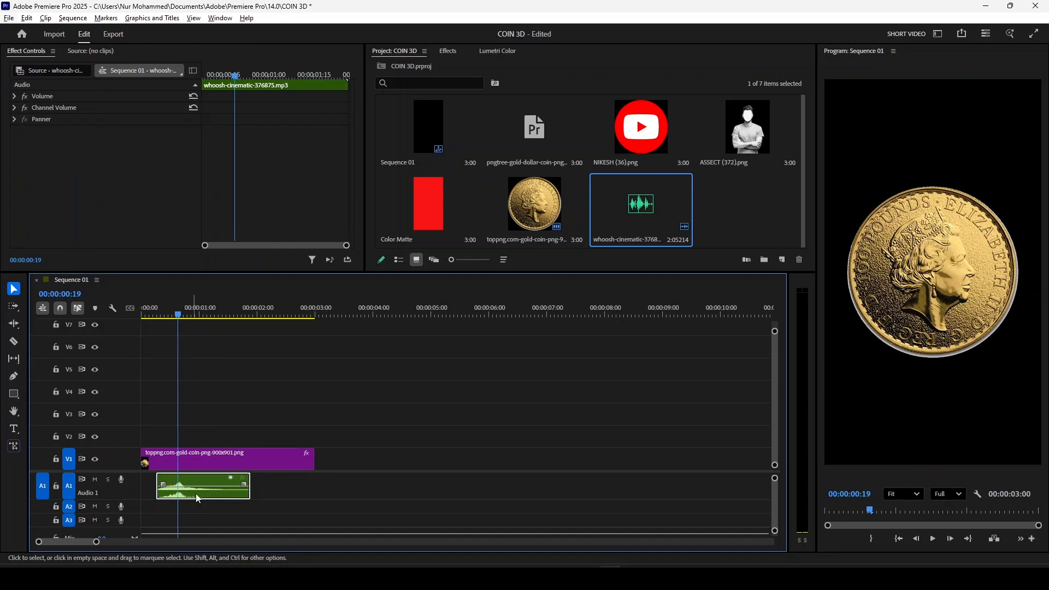
Step: Trim the whoosh clip's tail and slide the clip earlier so it ends at about 00:00:00:28, previewing the sync
left_click_drag(212, 495, 187, 467)
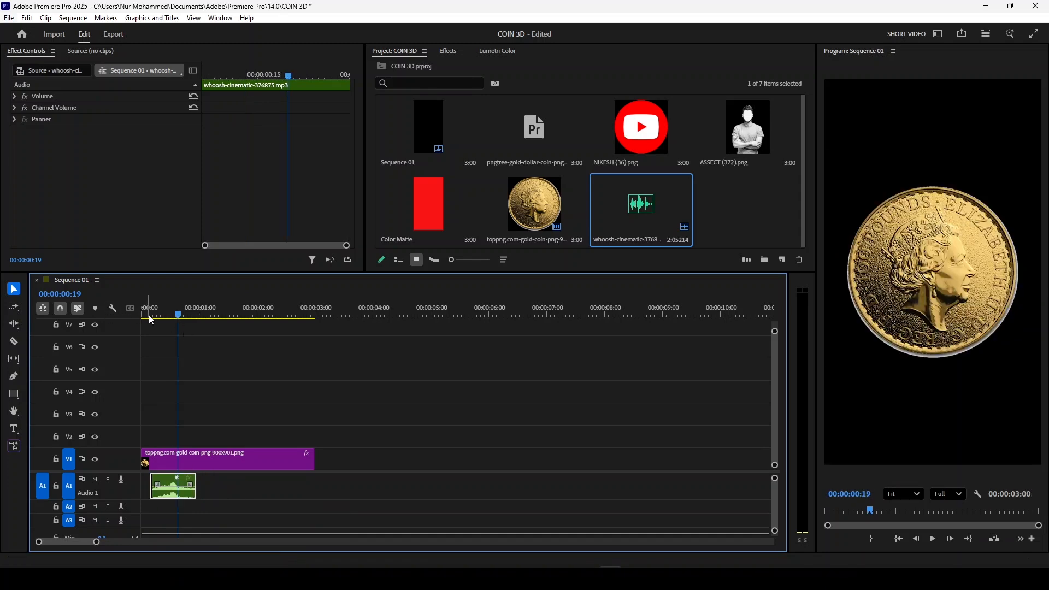
left_click_drag(151, 321, 145, 321)
key("space")
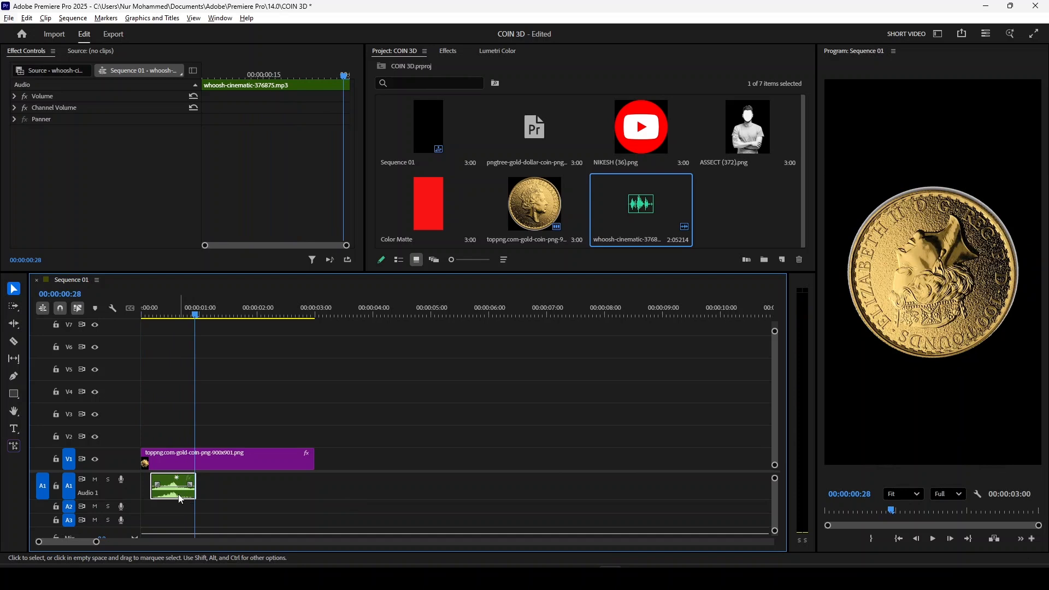
left_click_drag(179, 496, 213, 495)
left_click(218, 496)
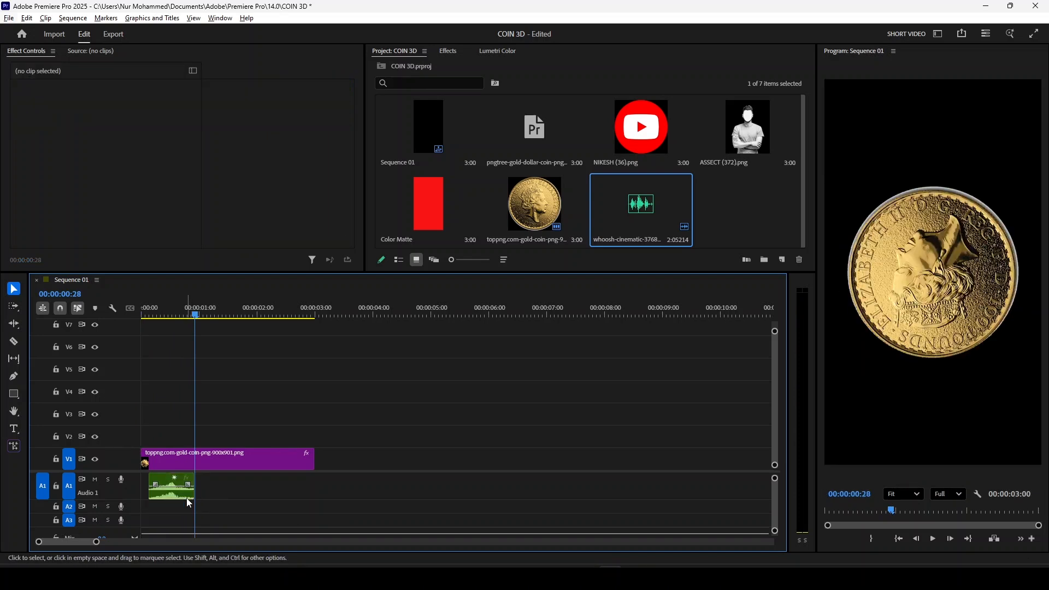
Step: Shorten the whoosh clip with the Rate Stretch Tool to end at about 00:00:00:19 and preview it from the start
left_click(178, 492)
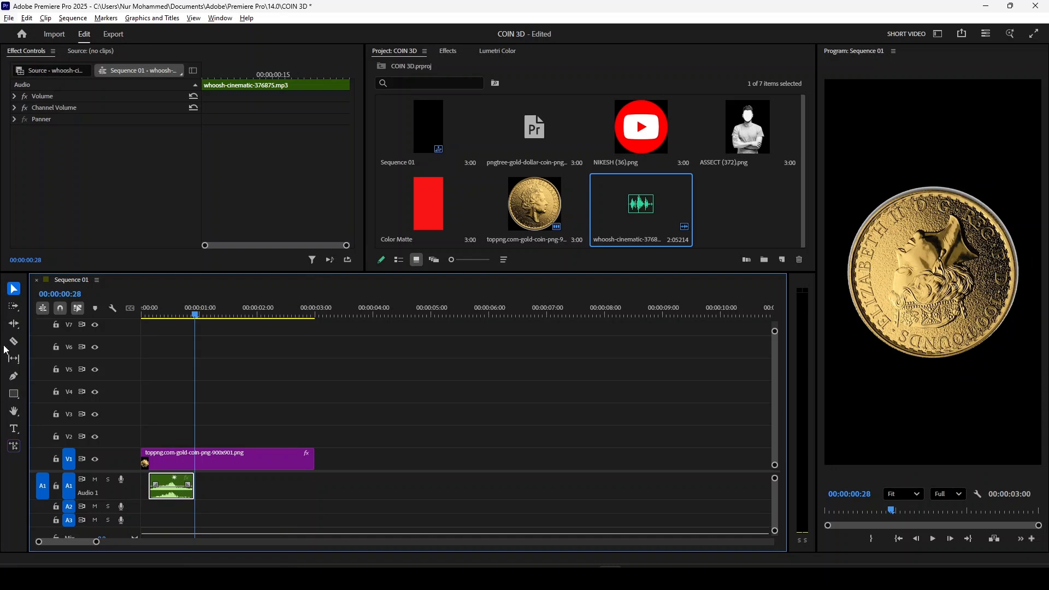
left_click(18, 310)
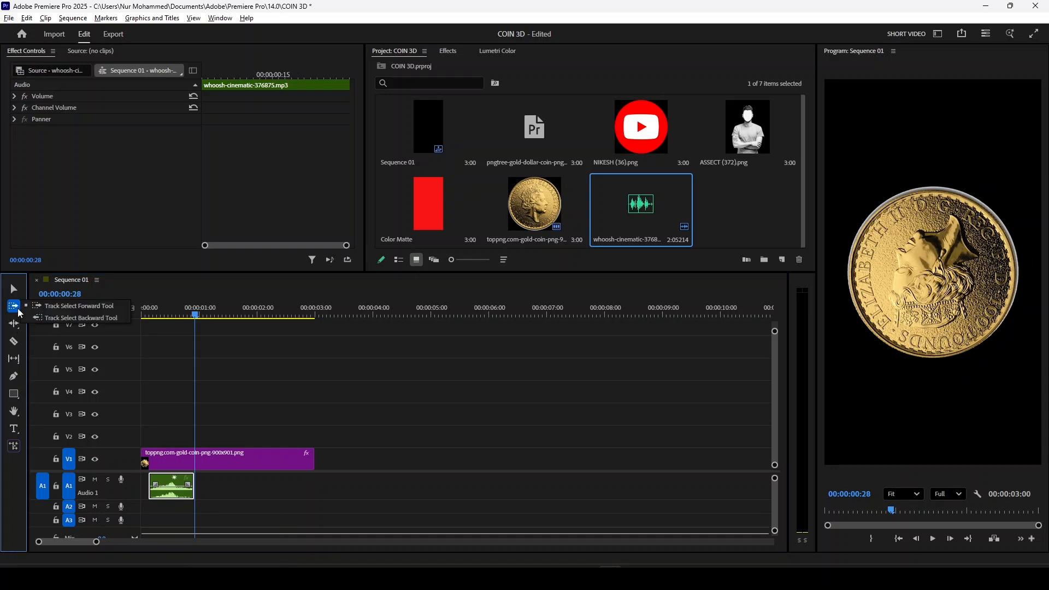
left_click(14, 324)
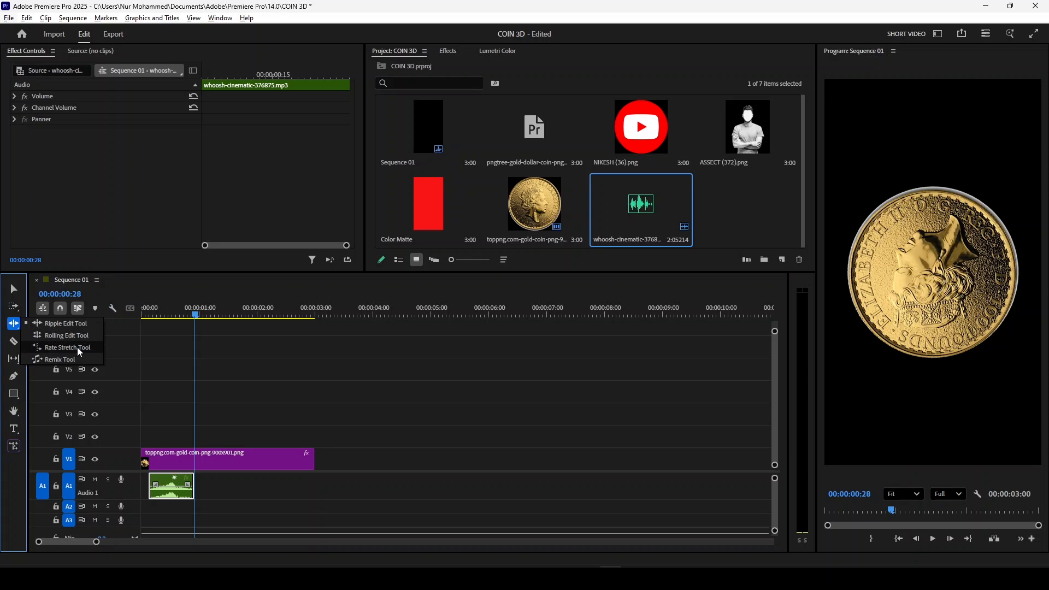
left_click(77, 347)
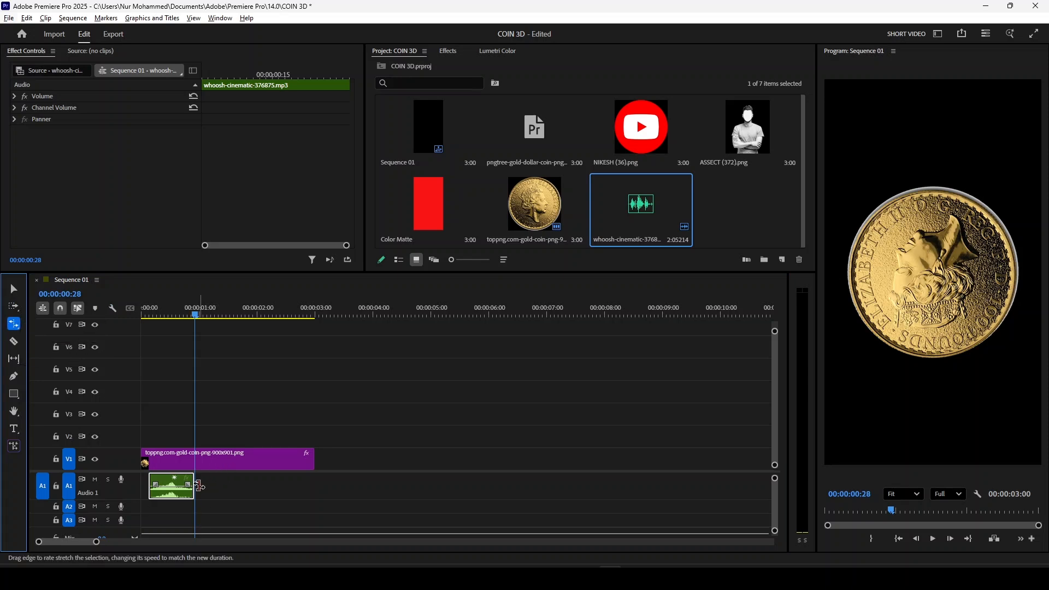
left_click(196, 486)
left_click(182, 488)
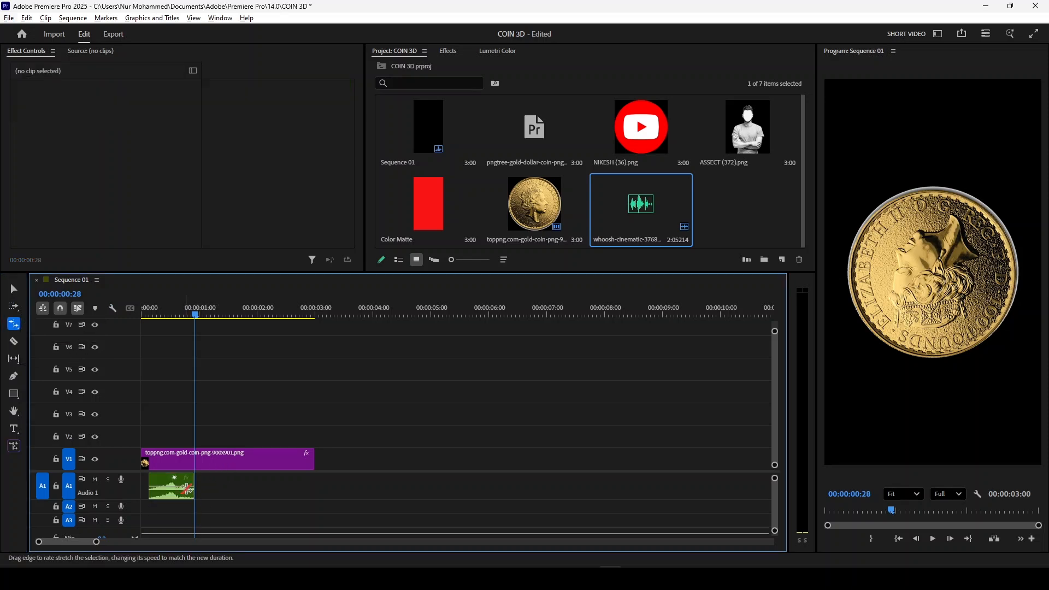
left_click_drag(194, 495, 180, 488)
left_click_drag(196, 314, 125, 316)
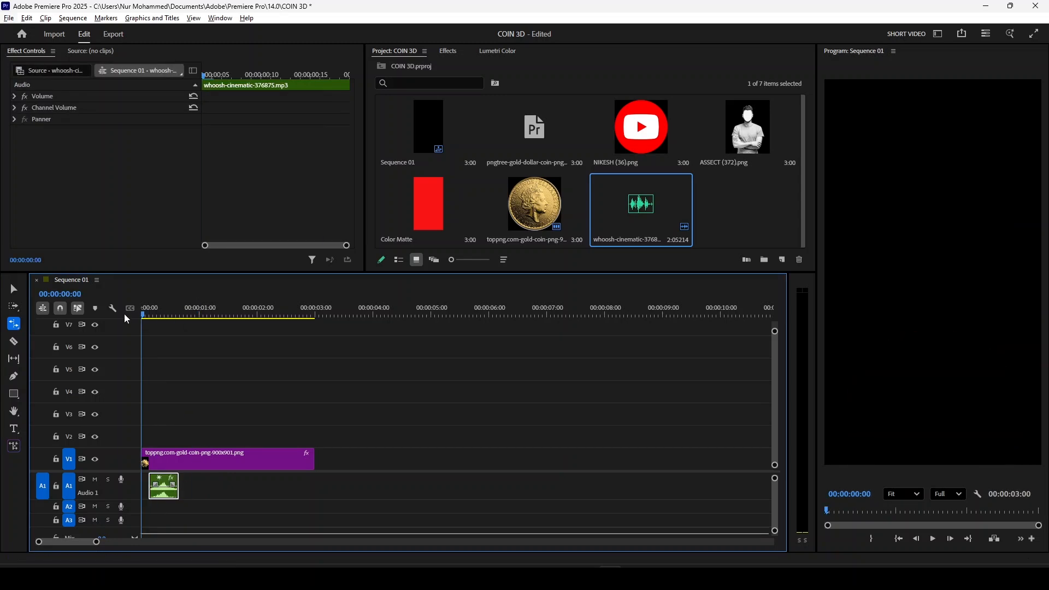
key("space")
key("space")
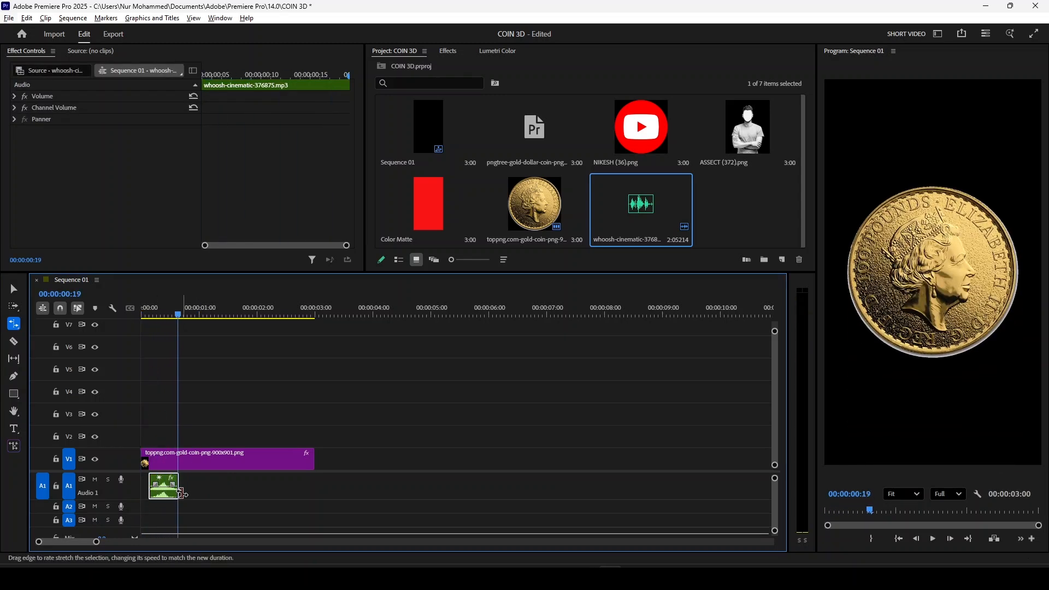
Step: Rate-stretch the whoosh clip's end out to about 00:00:00:24, preview it, and return to the Selection tool
left_click_drag(189, 491, 189, 498)
left_click_drag(179, 316, 116, 313)
key("space")
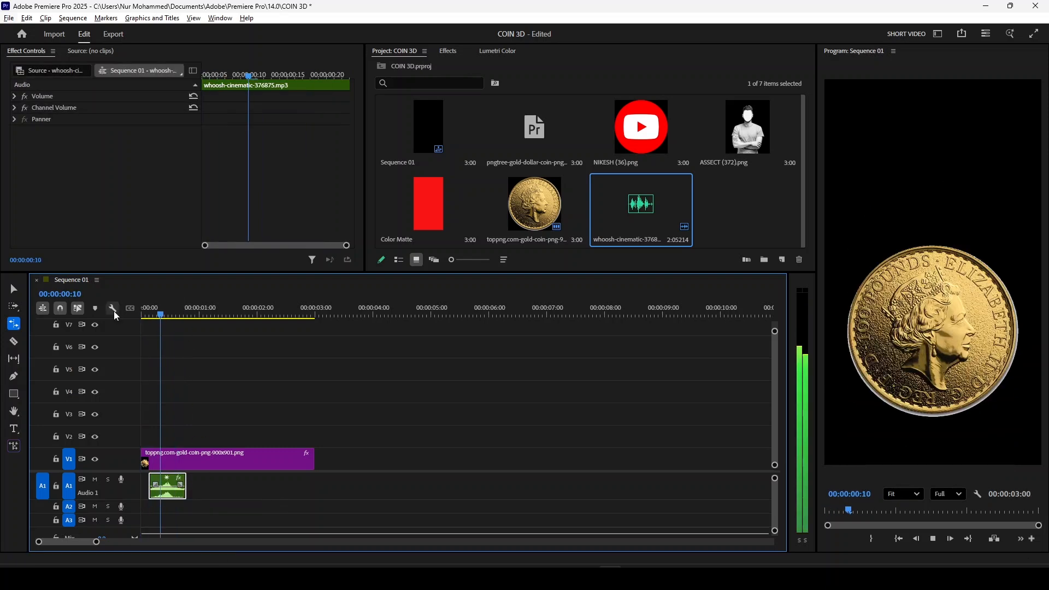
key("space")
key("v")
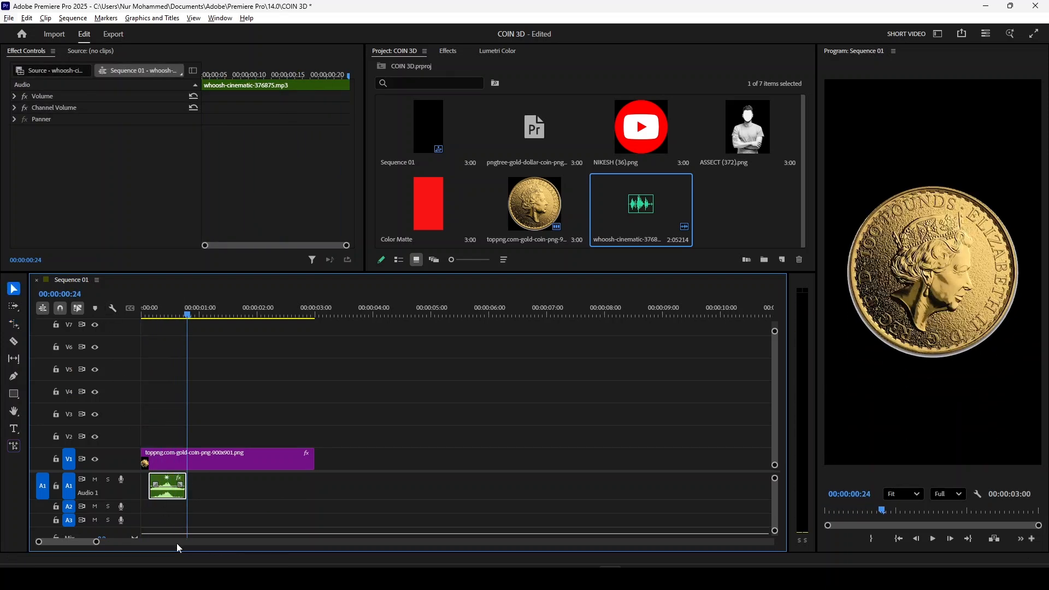
Step: Replay the coin animation with the whoosh from the start, and park the playhead at 00:00:00:24
left_click(176, 543)
left_click_drag(97, 540, 14, 543)
left_click_drag(188, 315, 127, 312)
key("space")
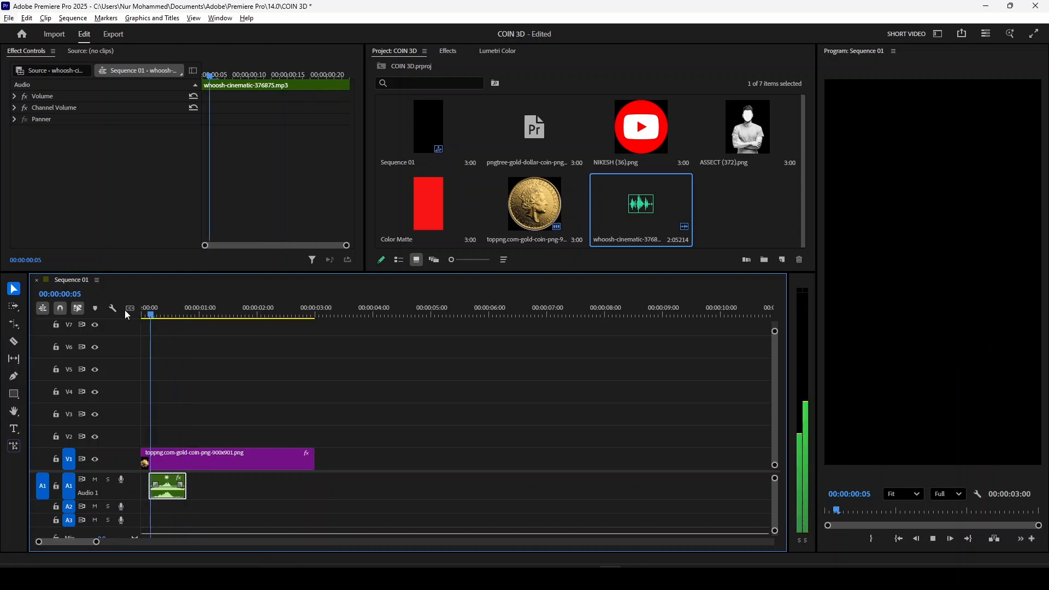
key("space")
key("space")
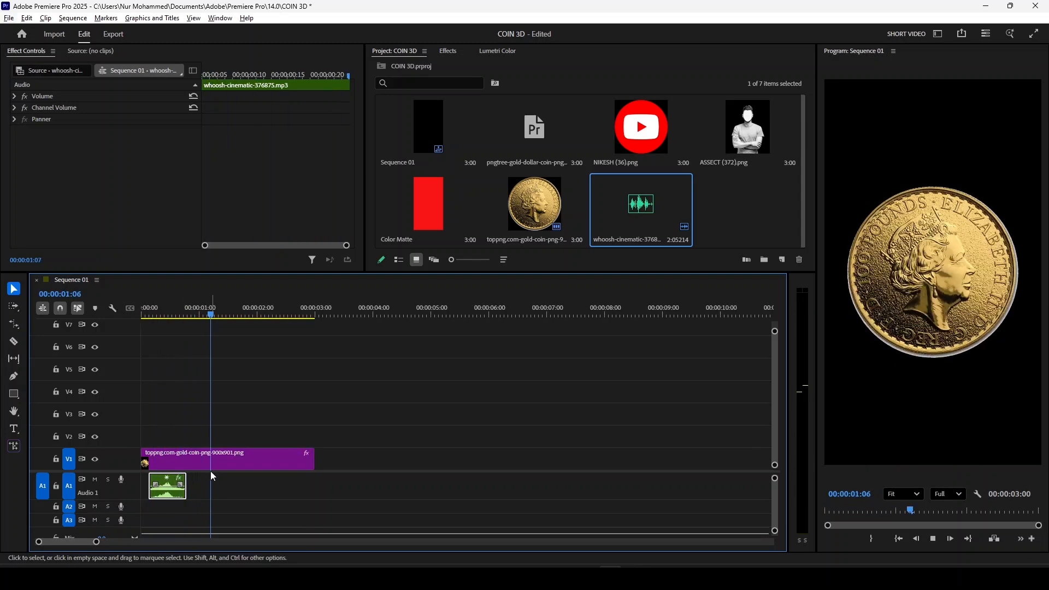
key("space")
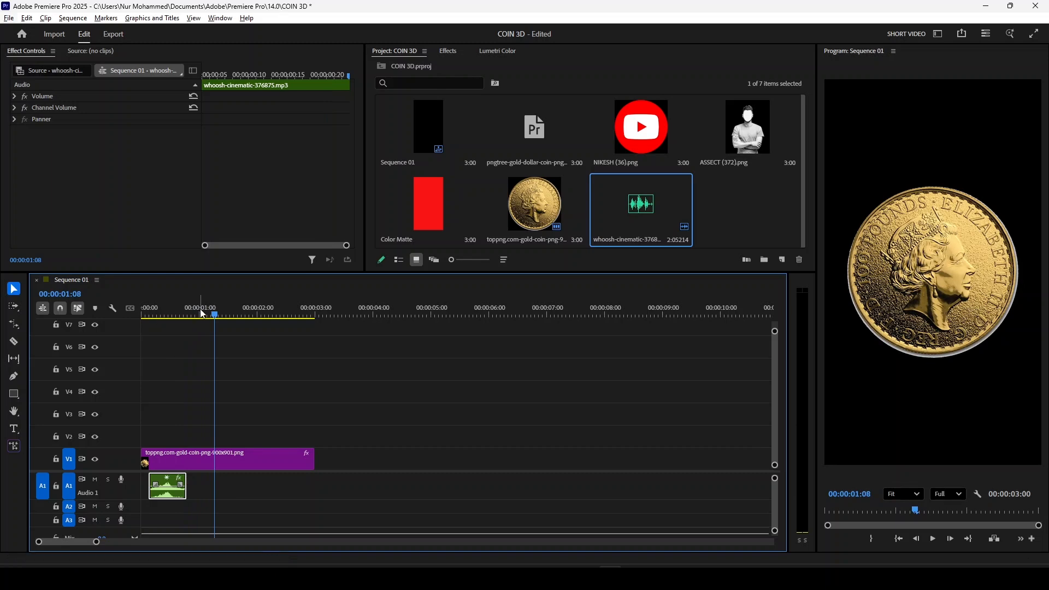
left_click_drag(214, 316, 190, 318)
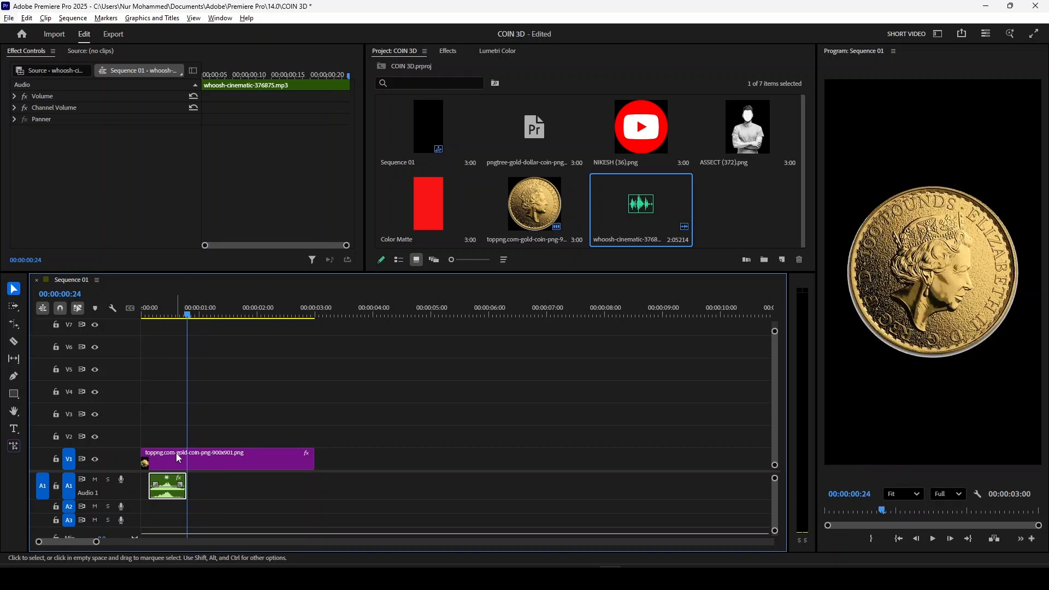
Step: Switch to File Explorer's Music folder and add coin-clatter-6-87110.mp3 to track A1, well after the whoosh clip
key("alt+Tab")
key("alt+Tab")
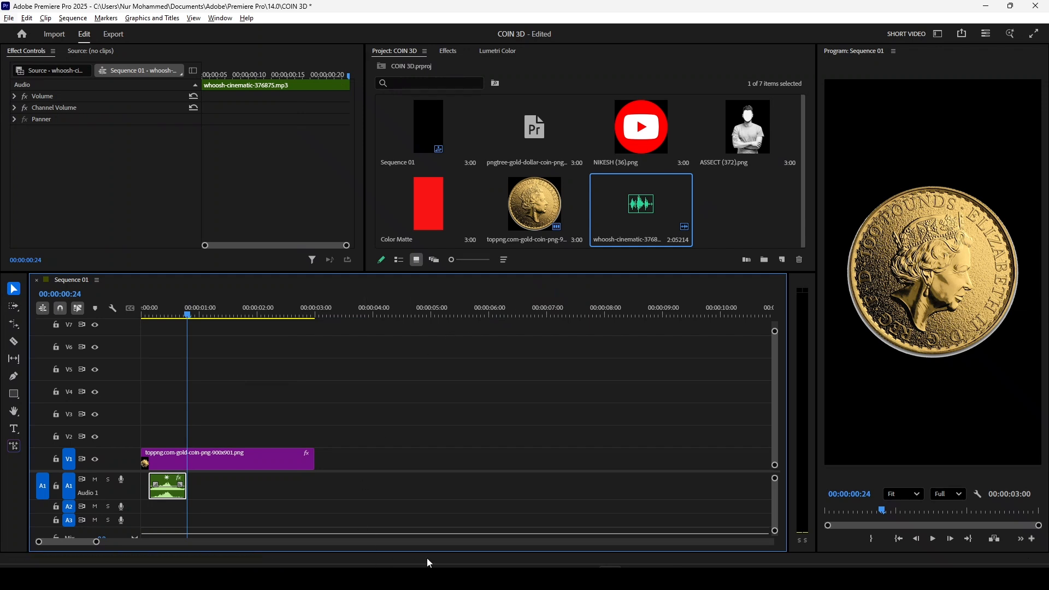
left_click(538, 578)
left_click(503, 553)
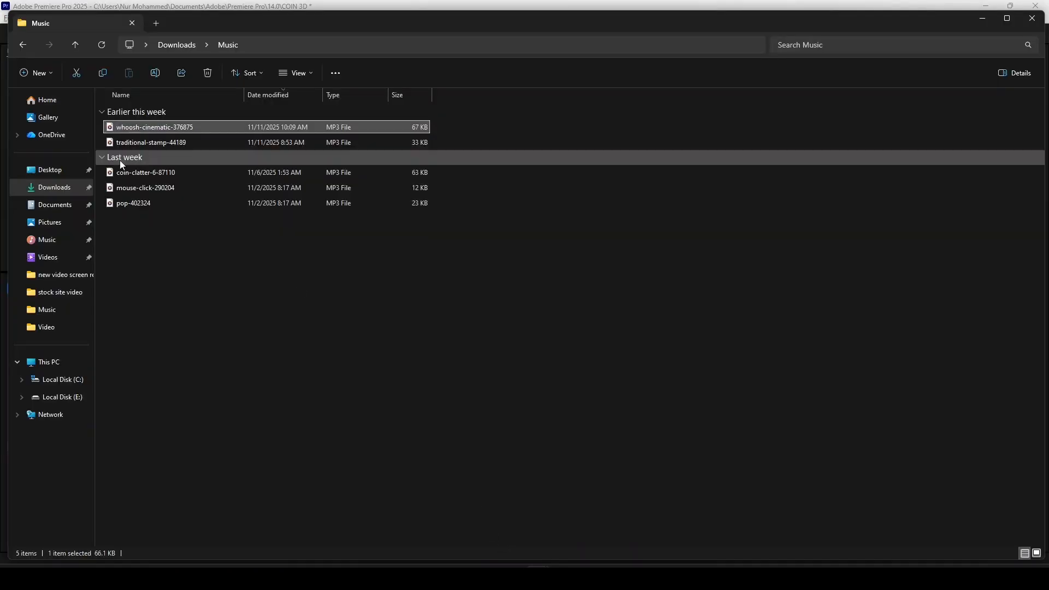
left_click_drag(858, 471, 411, 489)
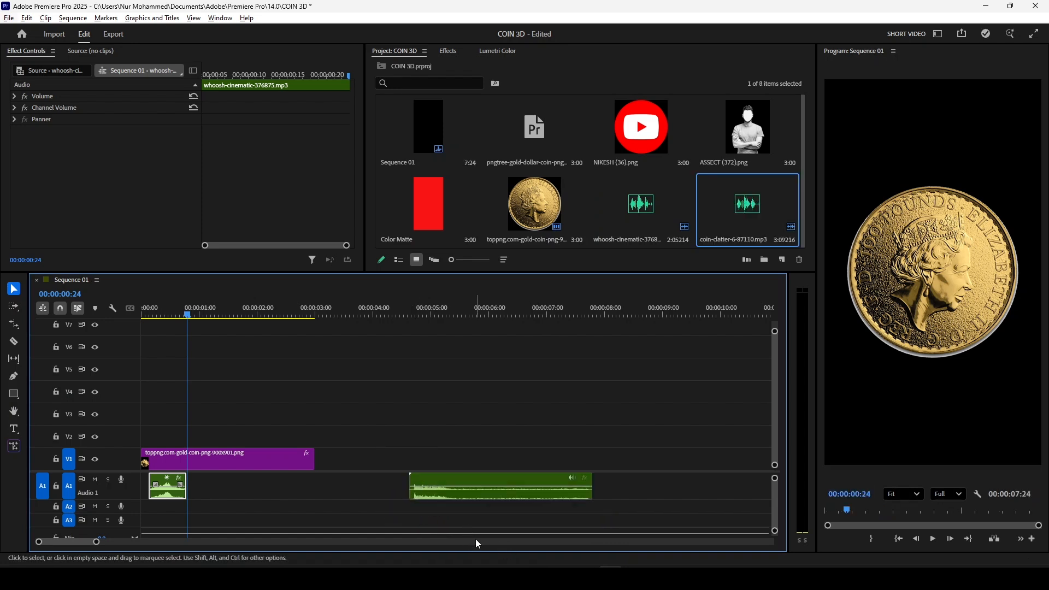
Step: Trim the silent start off the coin-clatter clip and move it on track A1 to begin directly where the whoosh clip ends
left_click(481, 496)
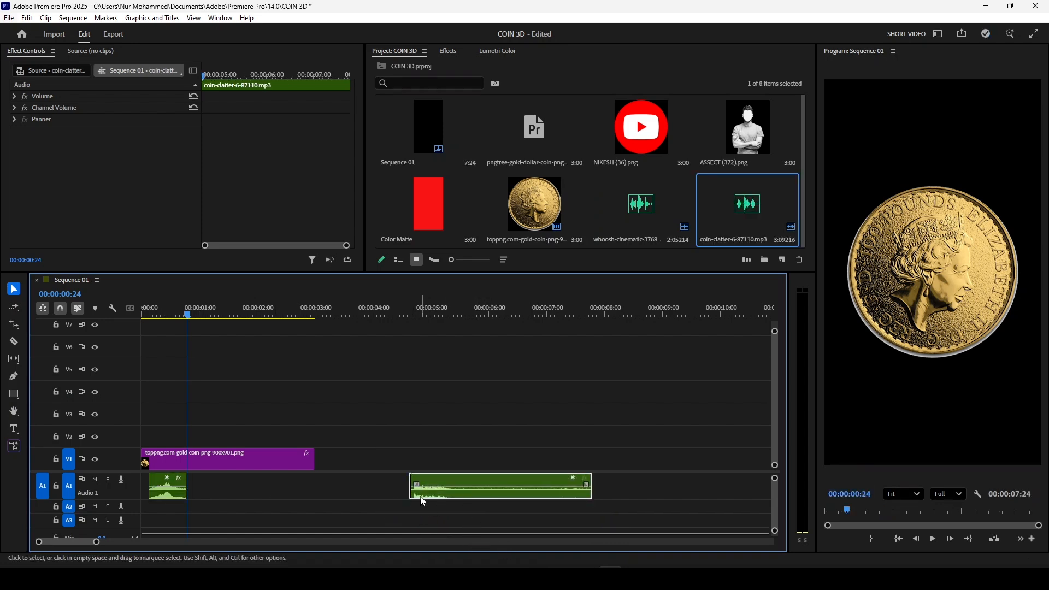
scroll(418, 501, "up", 3)
scroll(405, 500, "up", 2)
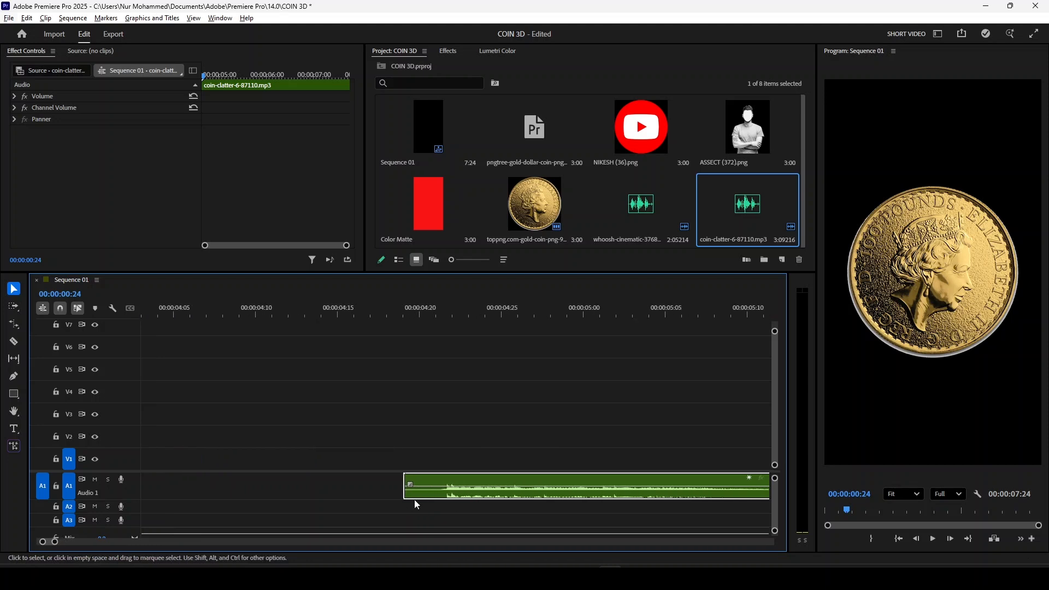
left_click_drag(406, 494, 437, 495)
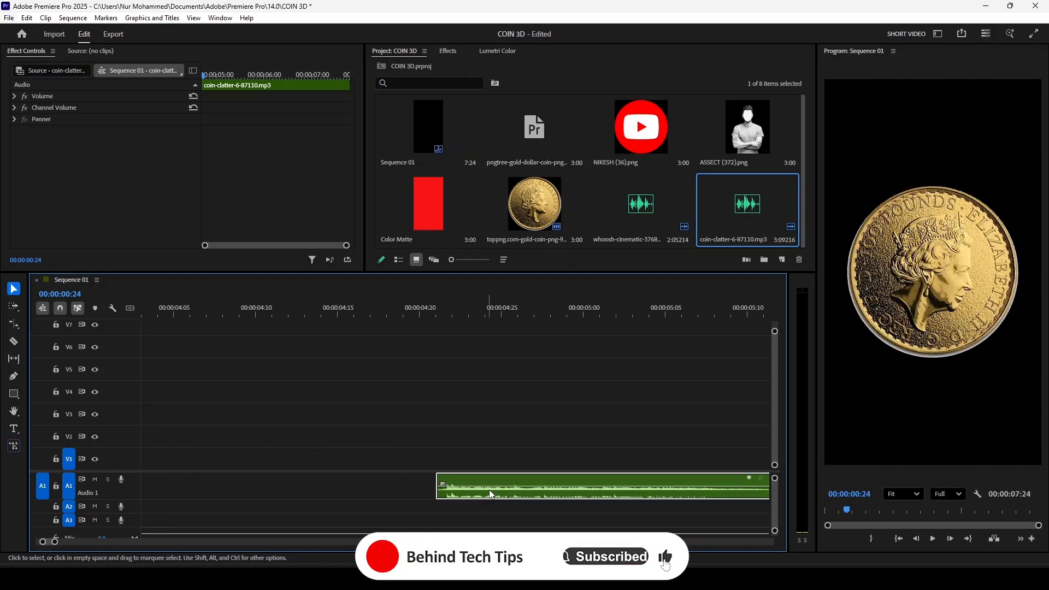
scroll(491, 505, "down", 5)
left_click_drag(536, 500, 291, 490)
Step: Preview the sequence from the start, stop at 00:00:01:19, and trim the ends of the coin-clatter and coin image clips to that point
key("Home")
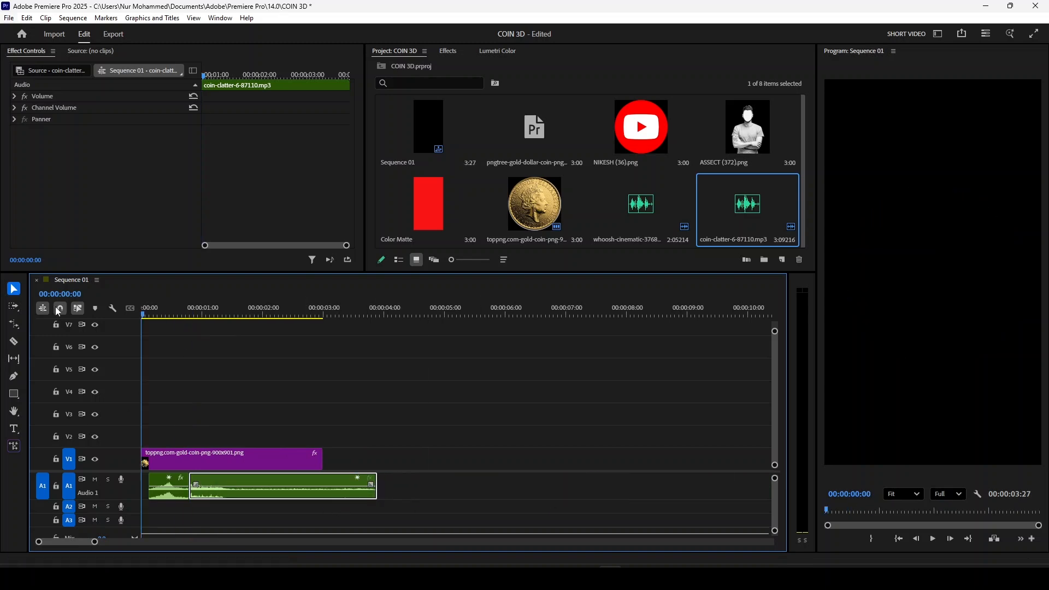
key("space")
key("space")
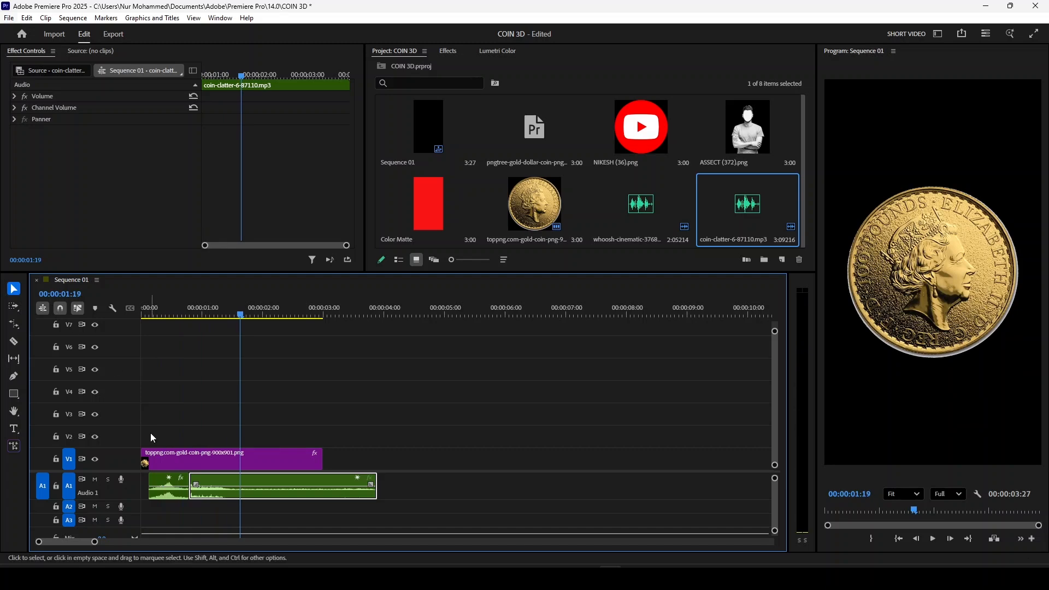
left_click_drag(376, 486, 240, 486)
left_click_drag(321, 462, 238, 461)
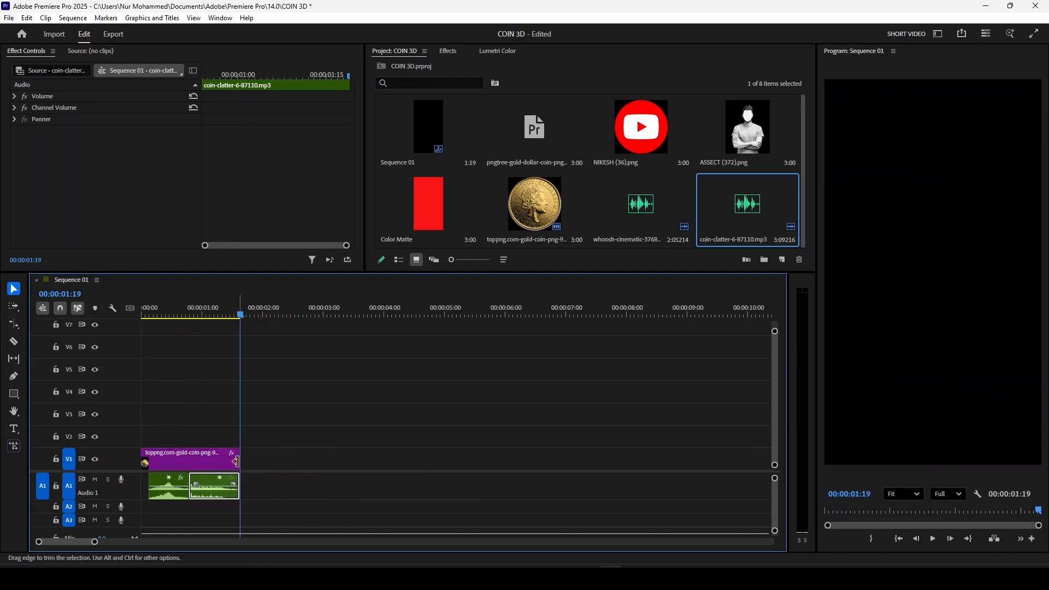
Step: Play the trimmed coin animation with both sounds from the start, and stop the replay at 00:00:01:11
key("Home")
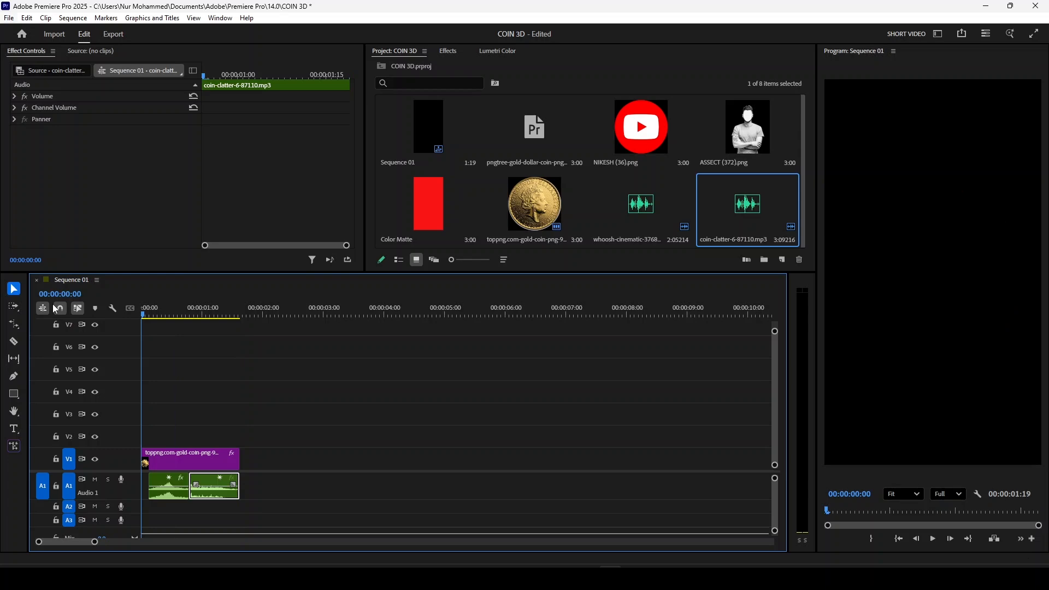
key("space")
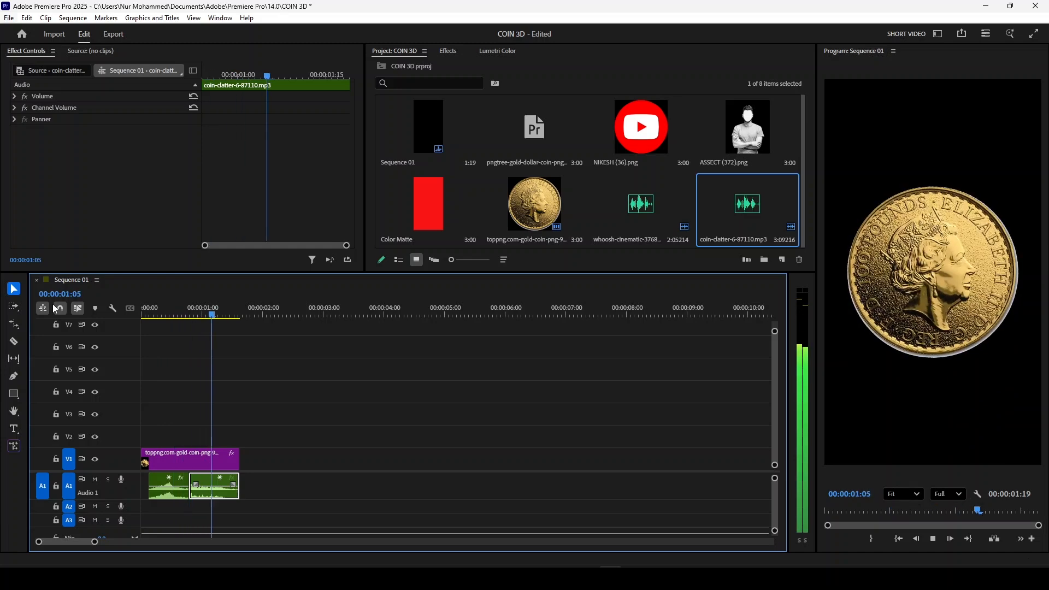
key("space")
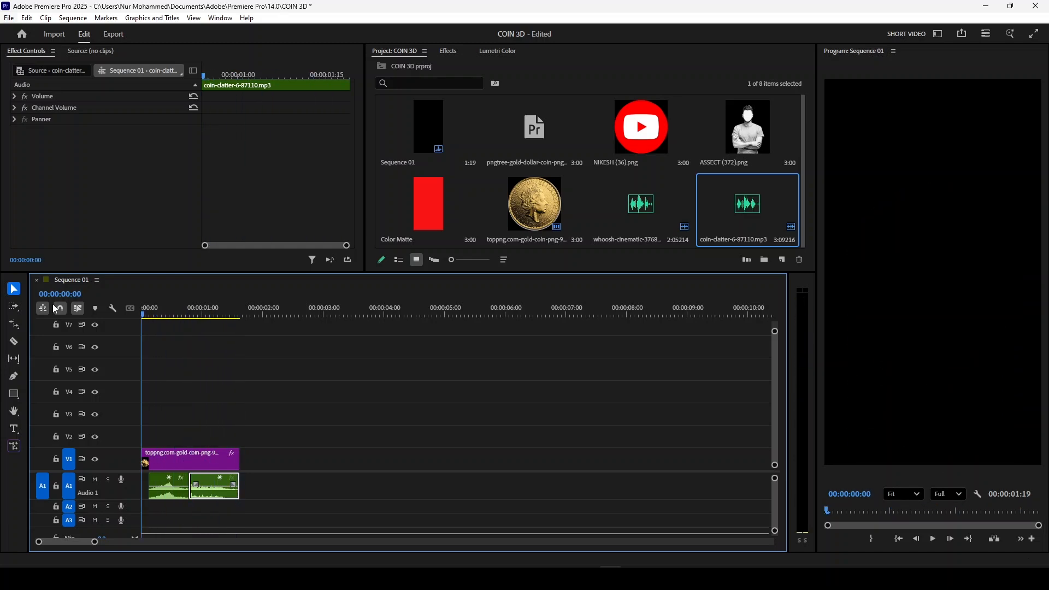
key("space")
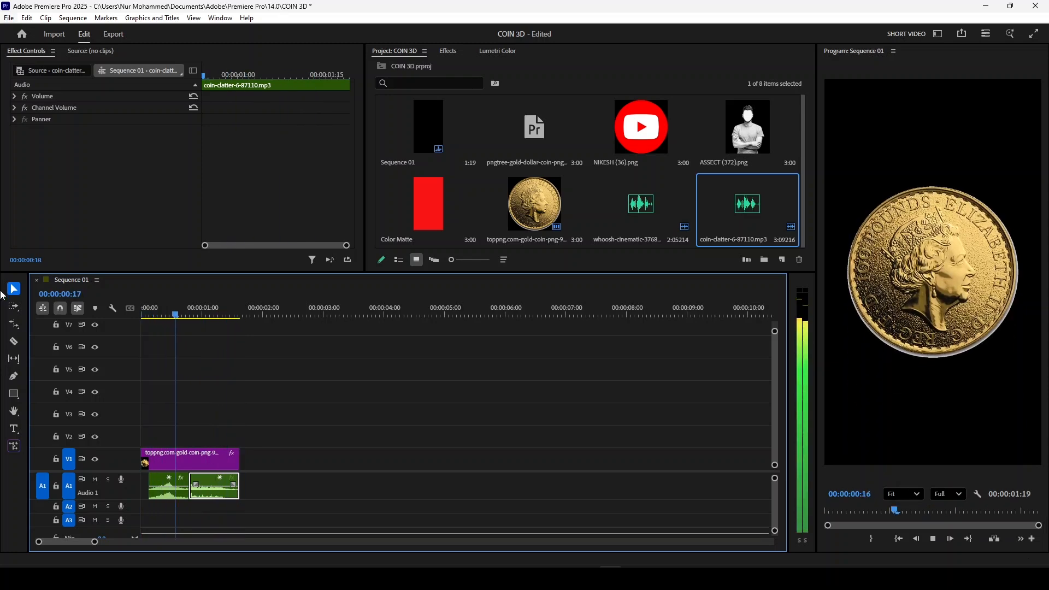
key("space")
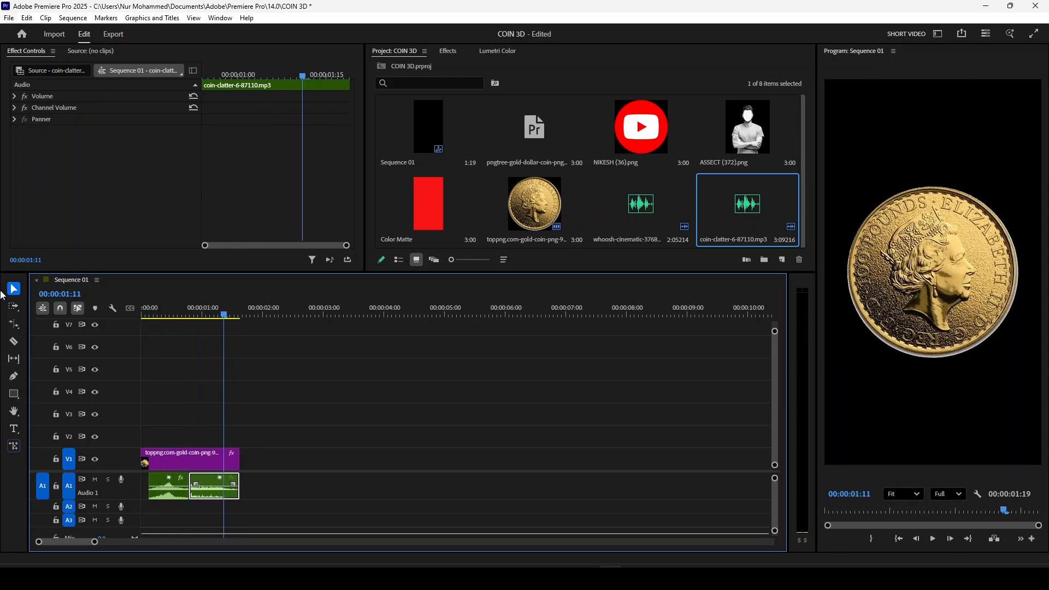